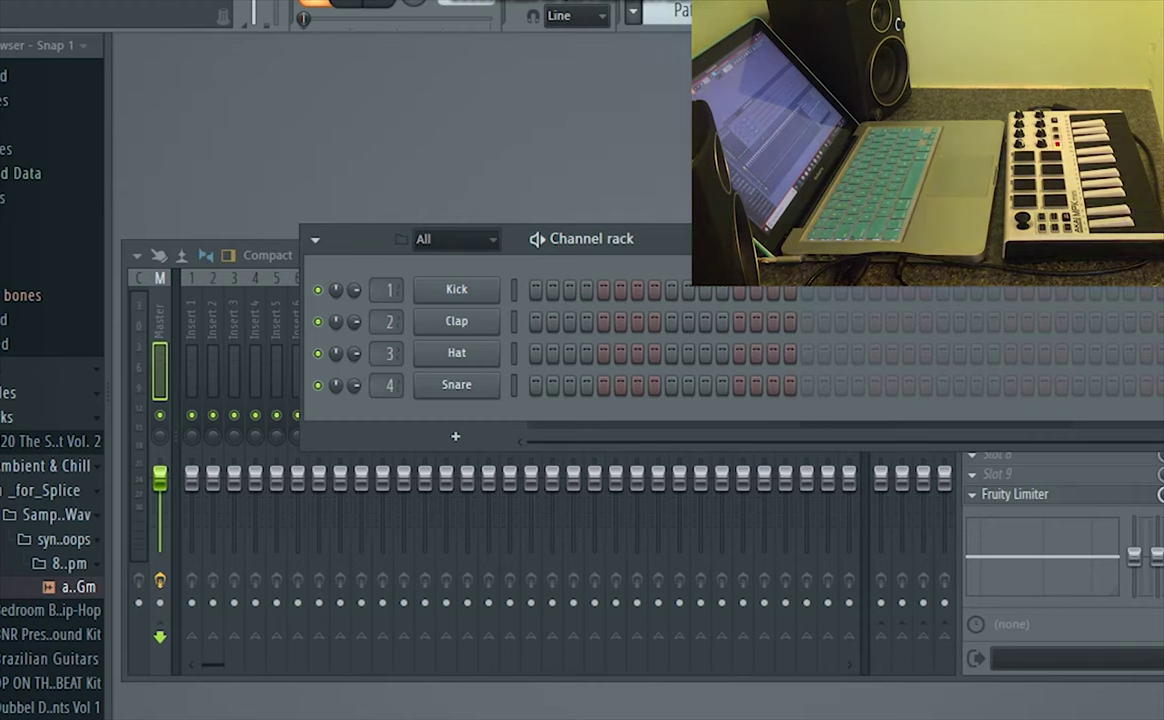
Step: Preview the loop, then set the drum channels' mixer track numbers to none (---)
{"action": "left_click", "coordinate": [32, 586]}
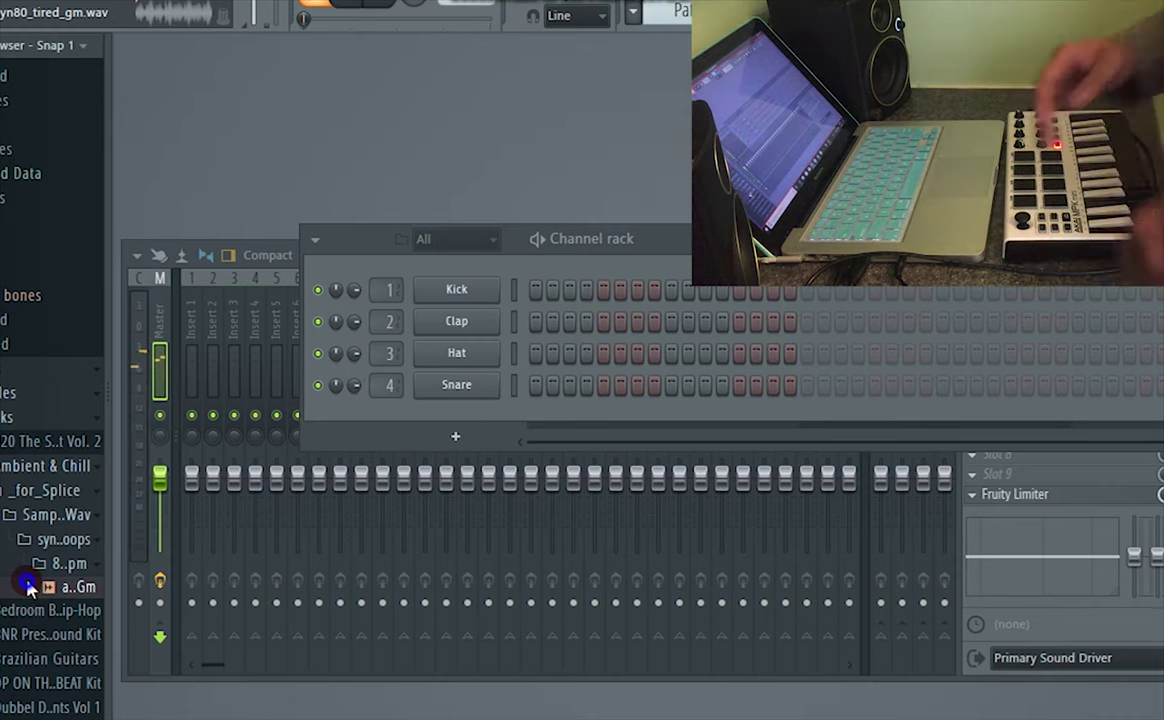
{"action": "right_click", "coordinate": [36, 587]}
{"action": "left_click", "coordinate": [418, 296]}
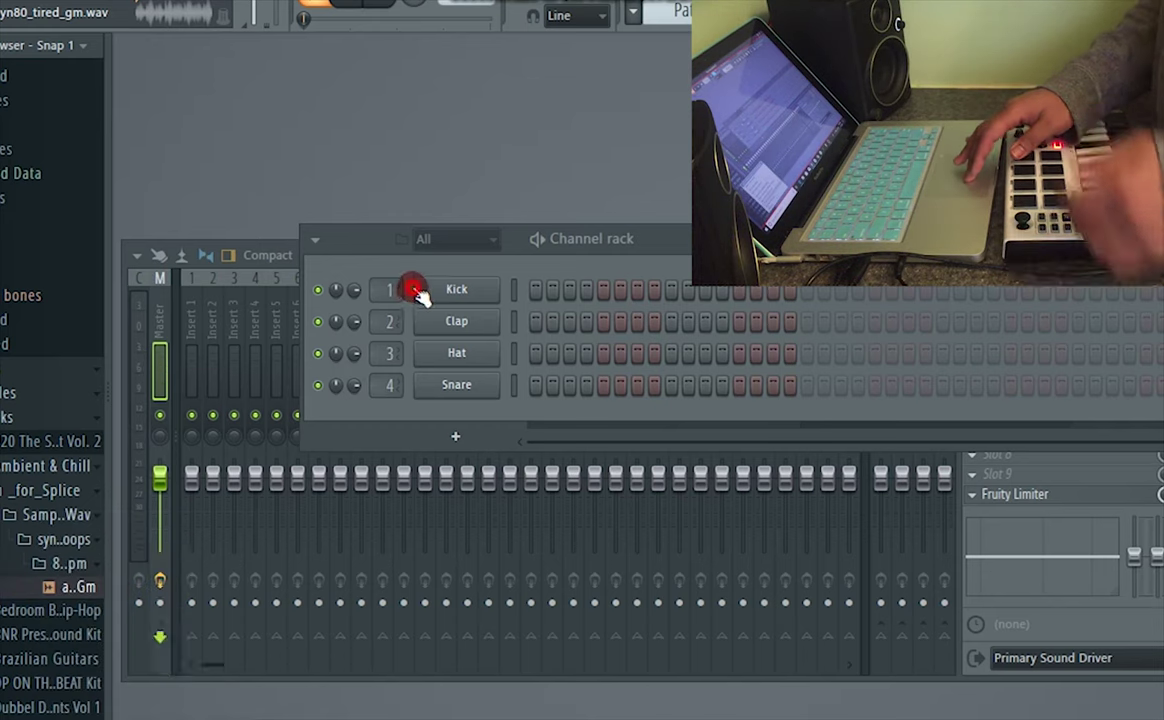
{"action": "left_click", "coordinate": [430, 292]}
{"action": "left_click", "coordinate": [585, 208]}
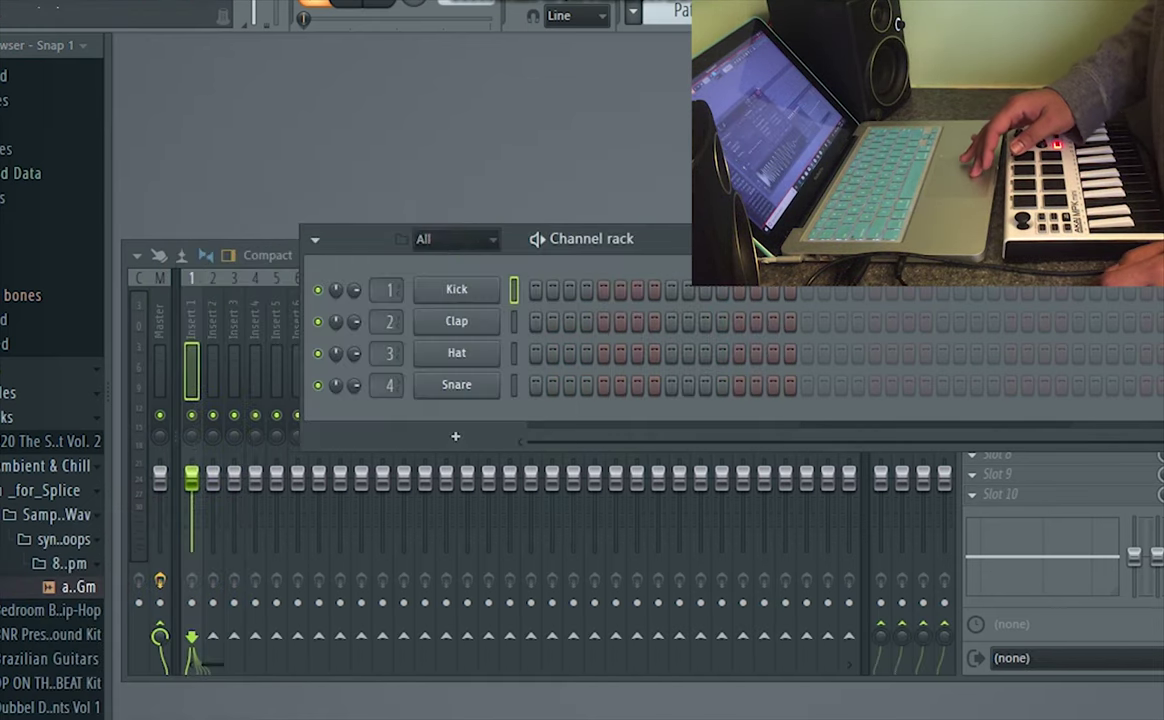
{"action": "double_click", "coordinate": [386, 286]}
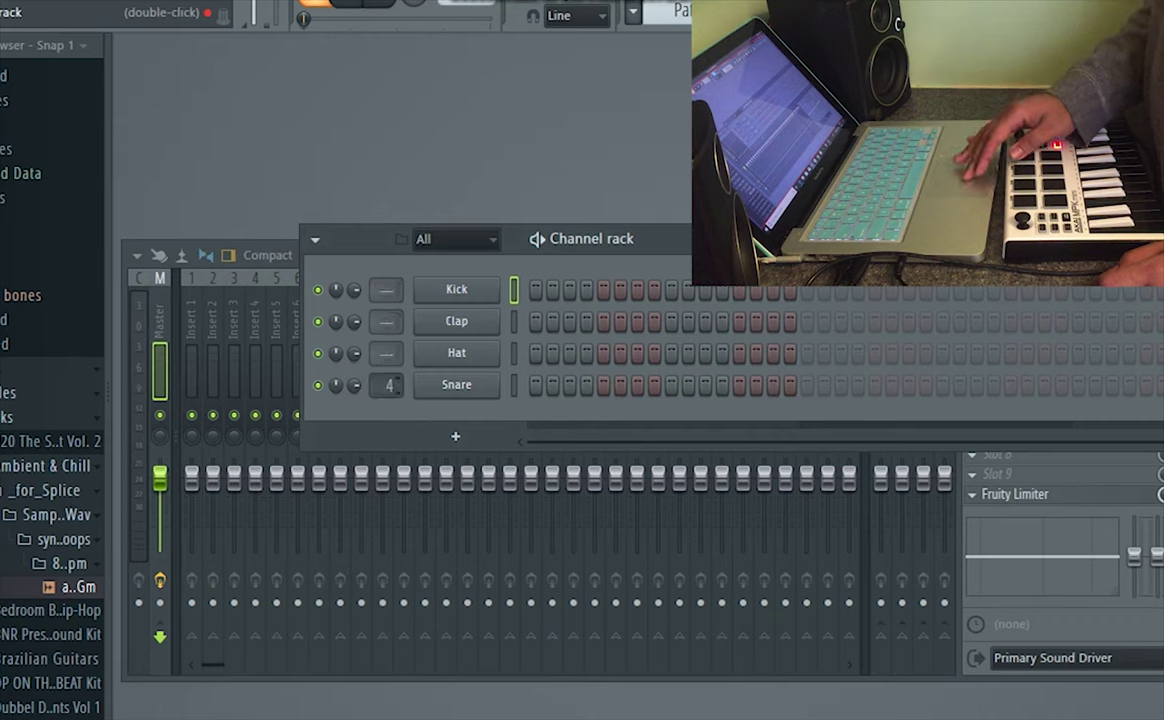
Step: Insert a Slicex instrument from the Kick channel's Insert menu
{"action": "right_click", "coordinate": [445, 293]}
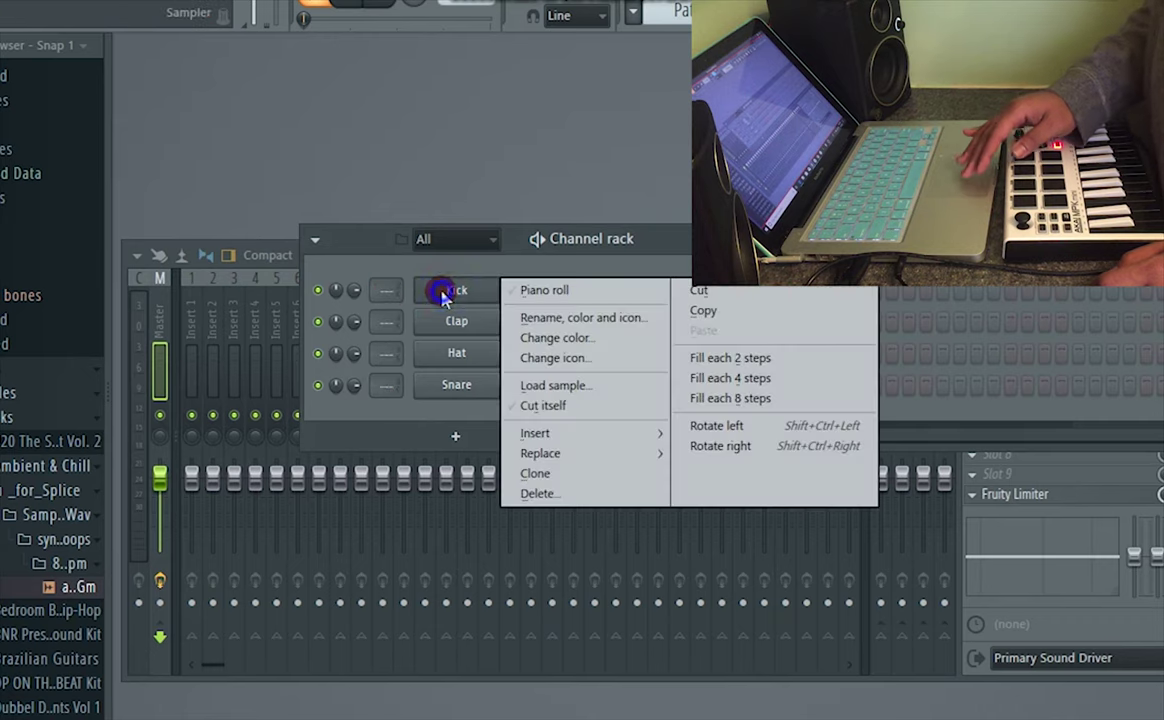
{"action": "mouse_move", "coordinate": [616, 444]}
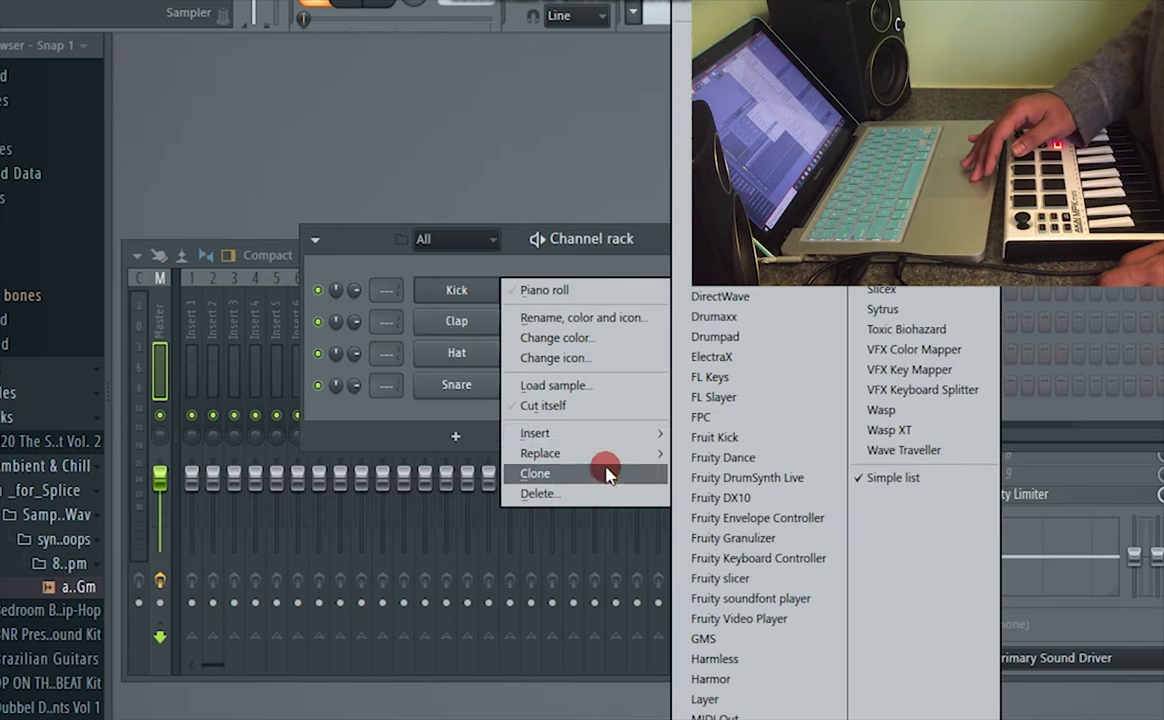
{"action": "left_click", "coordinate": [942, 292]}
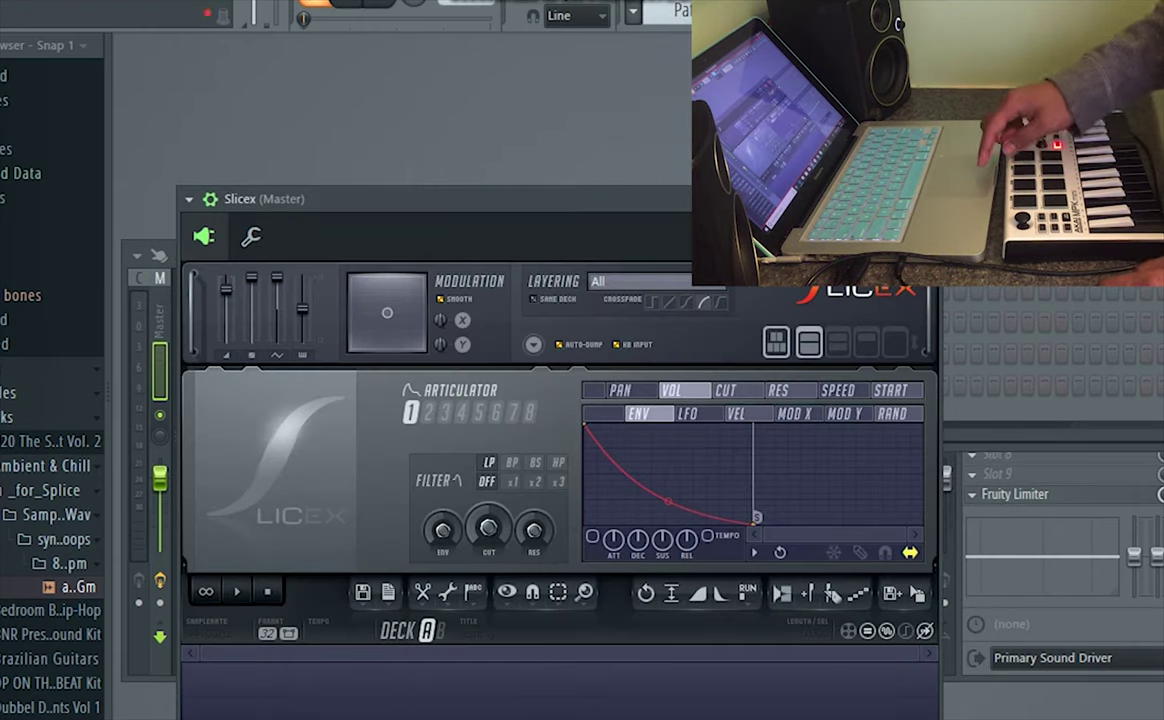
Step: Move the Slicex window aside and bring up its Presets list
{"action": "left_click_drag", "start_coordinate": [690, 201], "coordinate": [855, 70]}
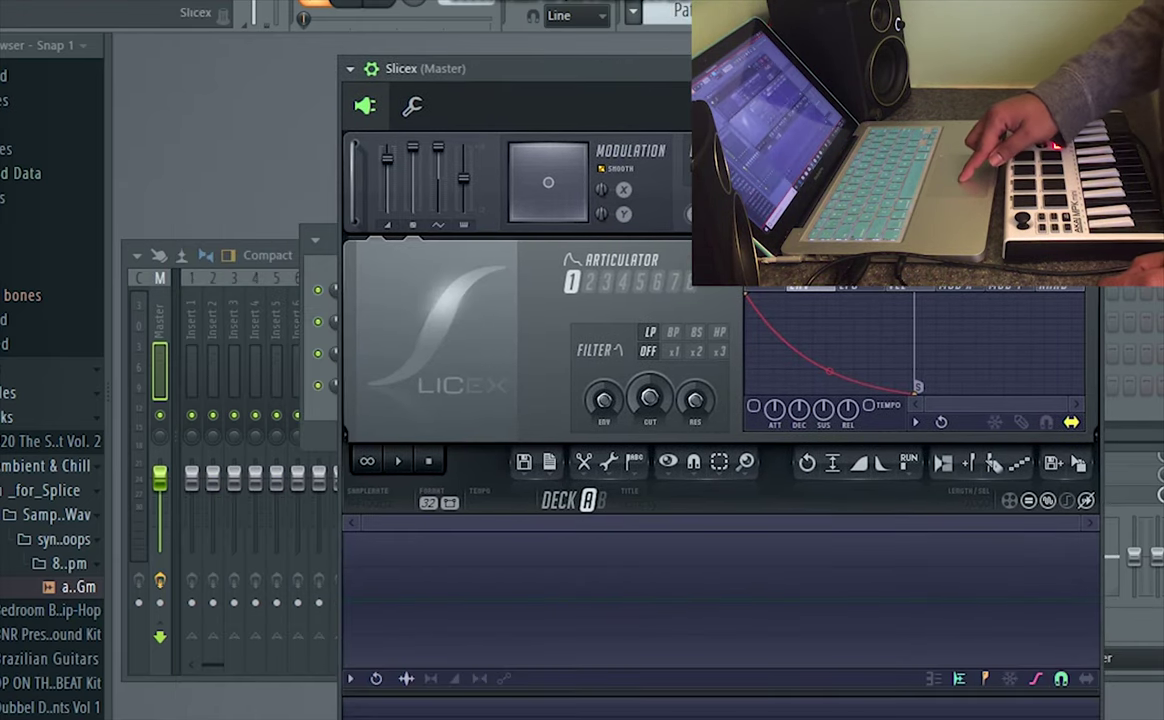
{"action": "left_click", "coordinate": [349, 70]}
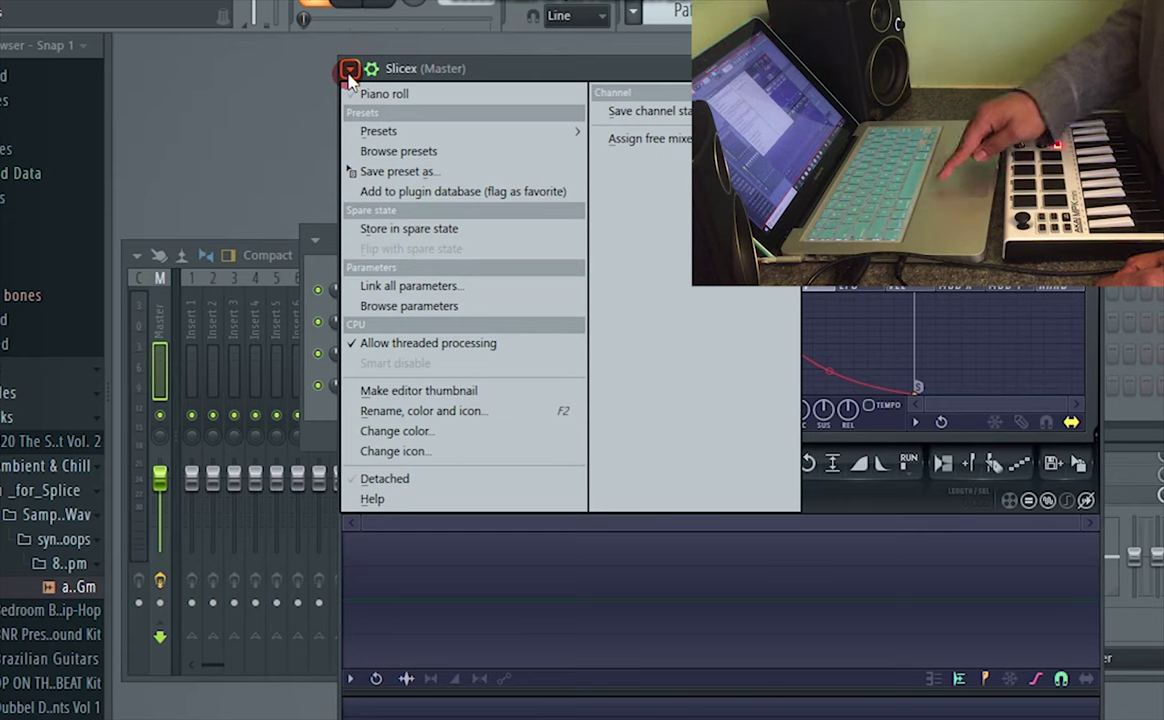
{"action": "mouse_move", "coordinate": [416, 131]}
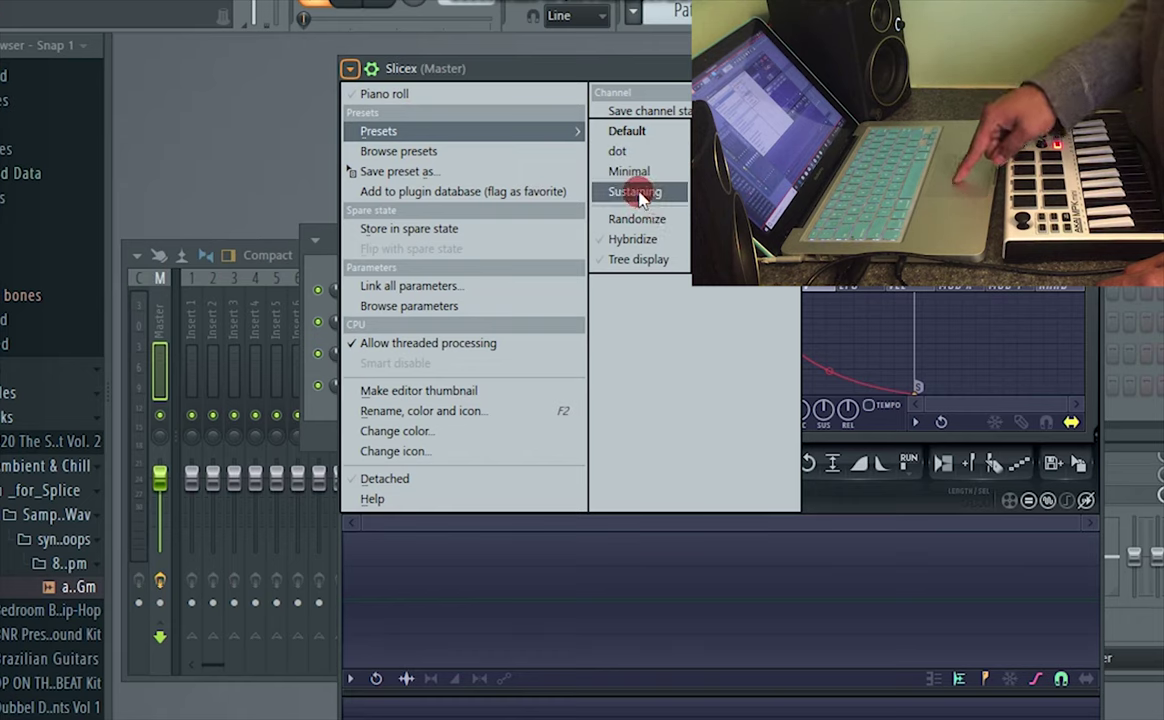
Step: Apply the Sustaining preset and drop the previewed am_syn80_tired_Gm loop onto the Slicex deck
{"action": "left_click", "coordinate": [636, 192]}
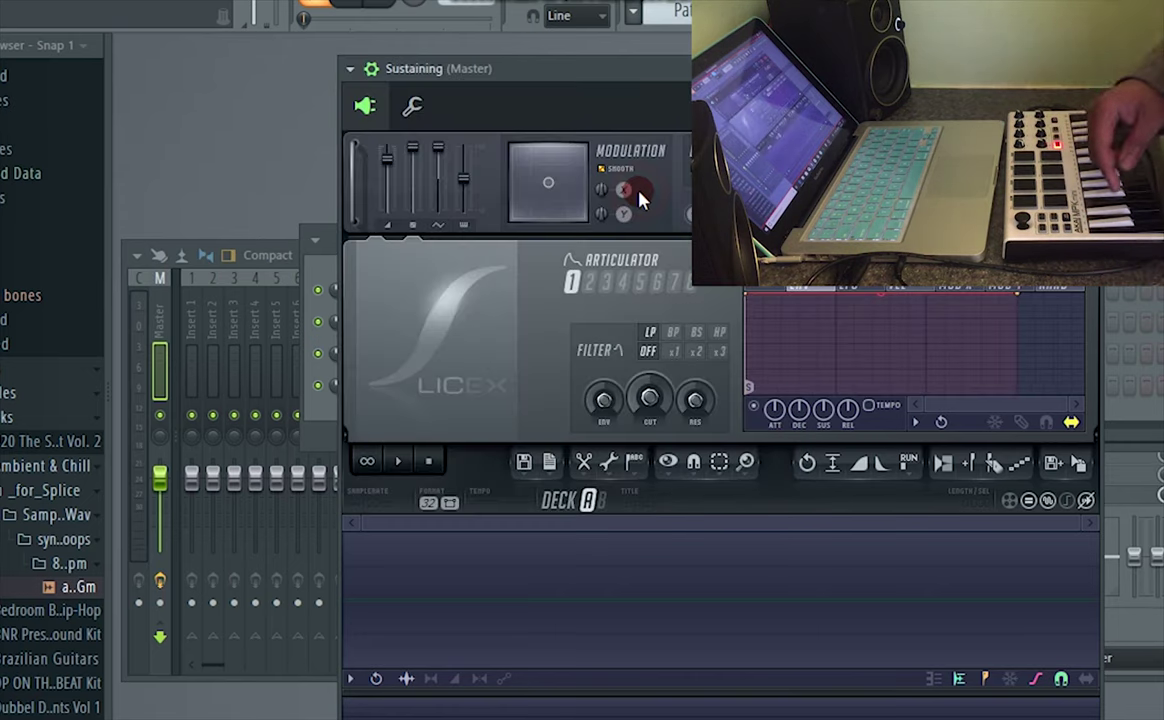
{"action": "left_click", "coordinate": [10, 588]}
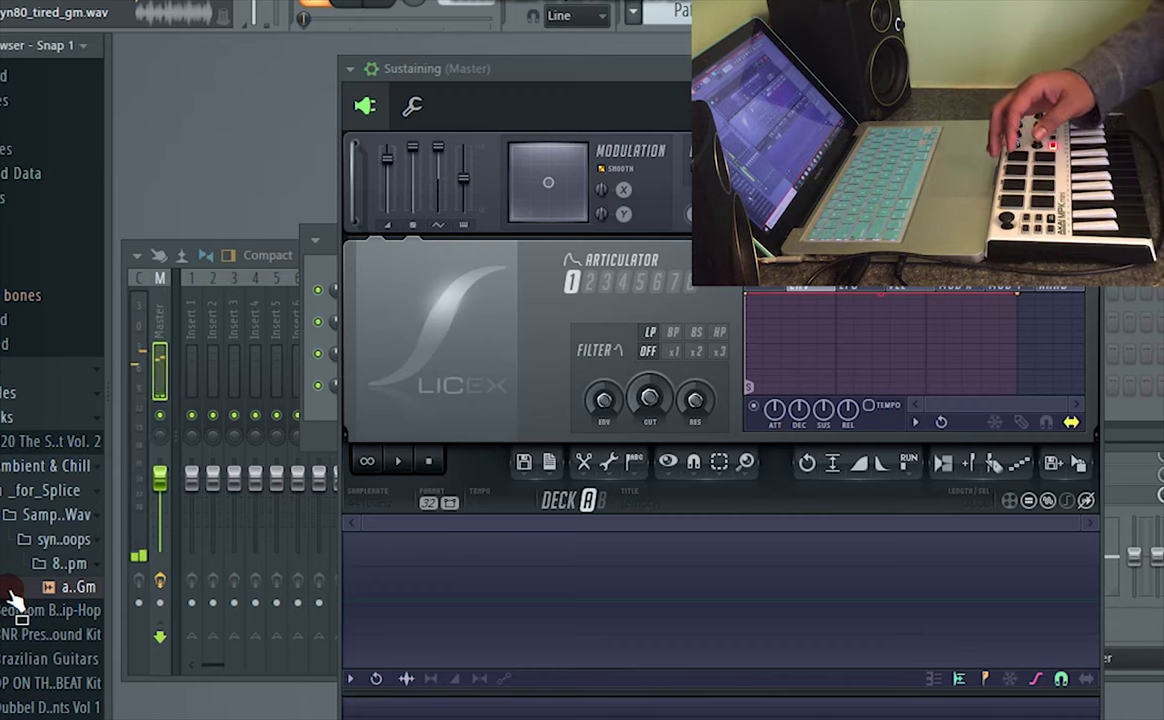
{"action": "left_click_drag", "start_coordinate": [12, 600], "coordinate": [615, 572]}
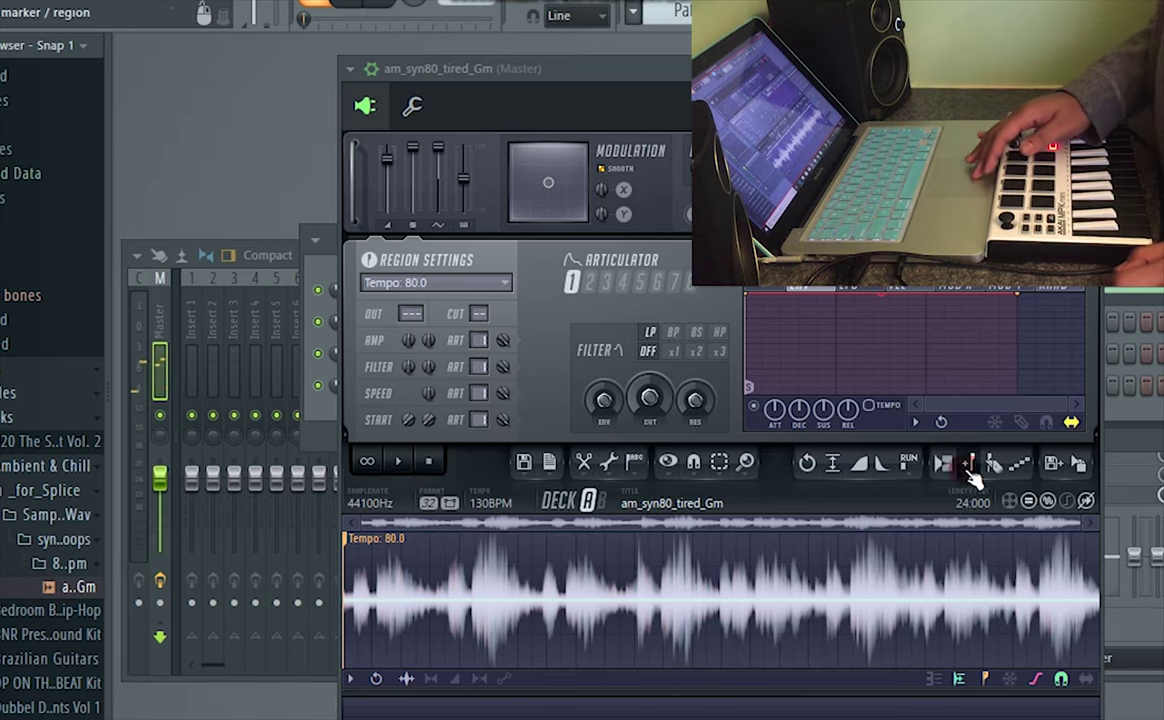
Step: Slice the loop with large grid-slicing, then re-slice it on an even grid
{"action": "left_click", "coordinate": [993, 463]}
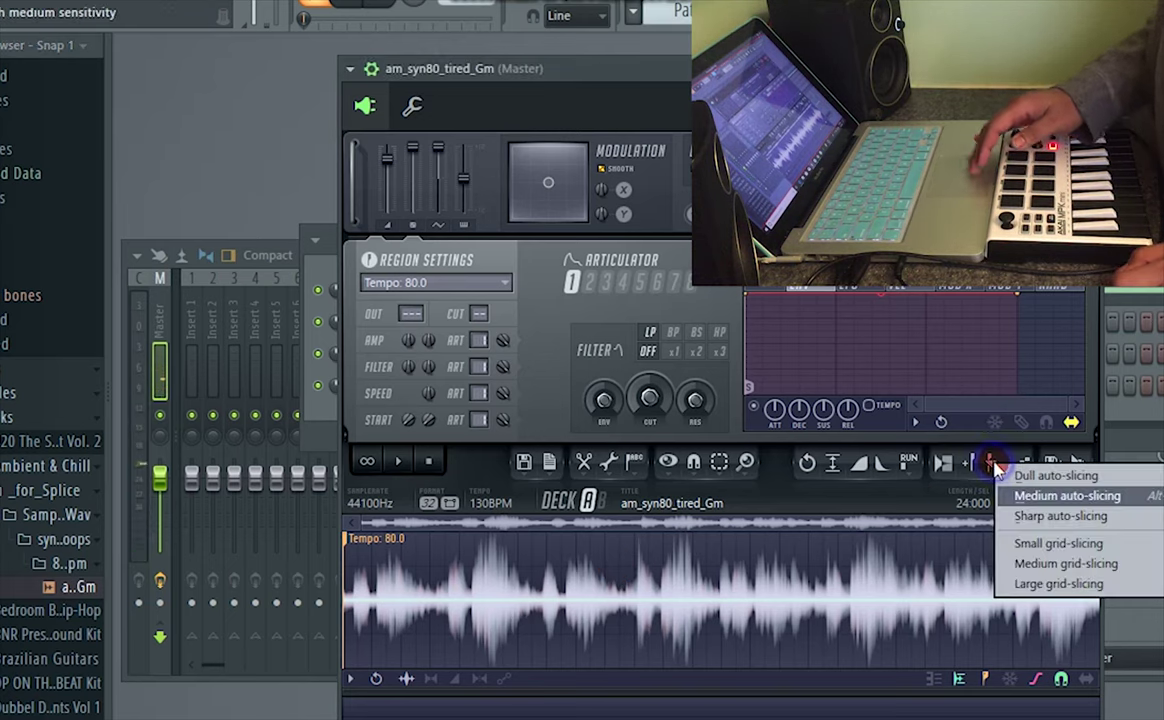
{"action": "left_click", "coordinate": [1041, 583]}
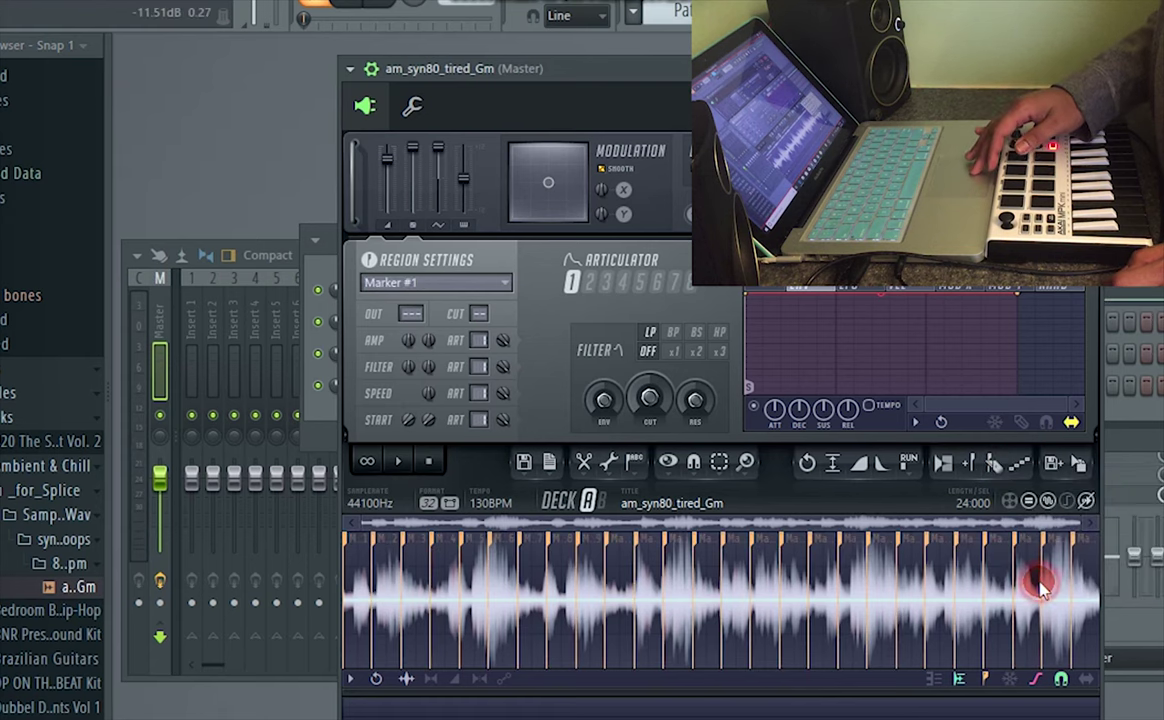
{"action": "left_click", "coordinate": [993, 474]}
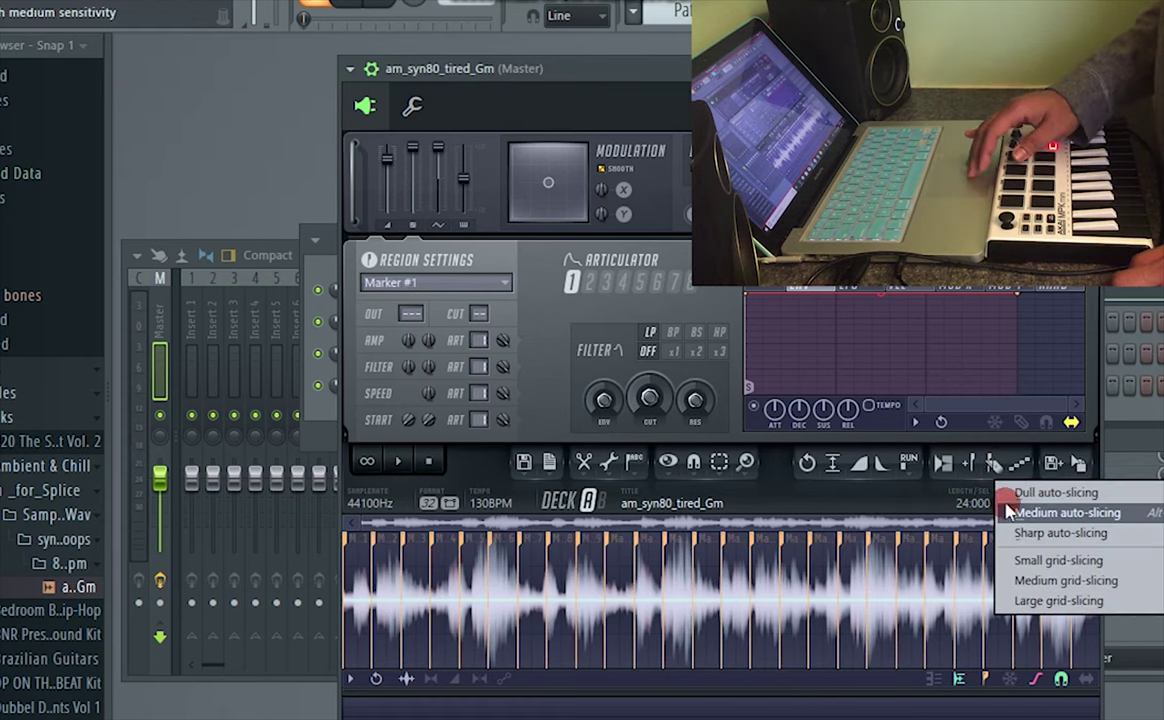
{"action": "left_click", "coordinate": [1046, 590]}
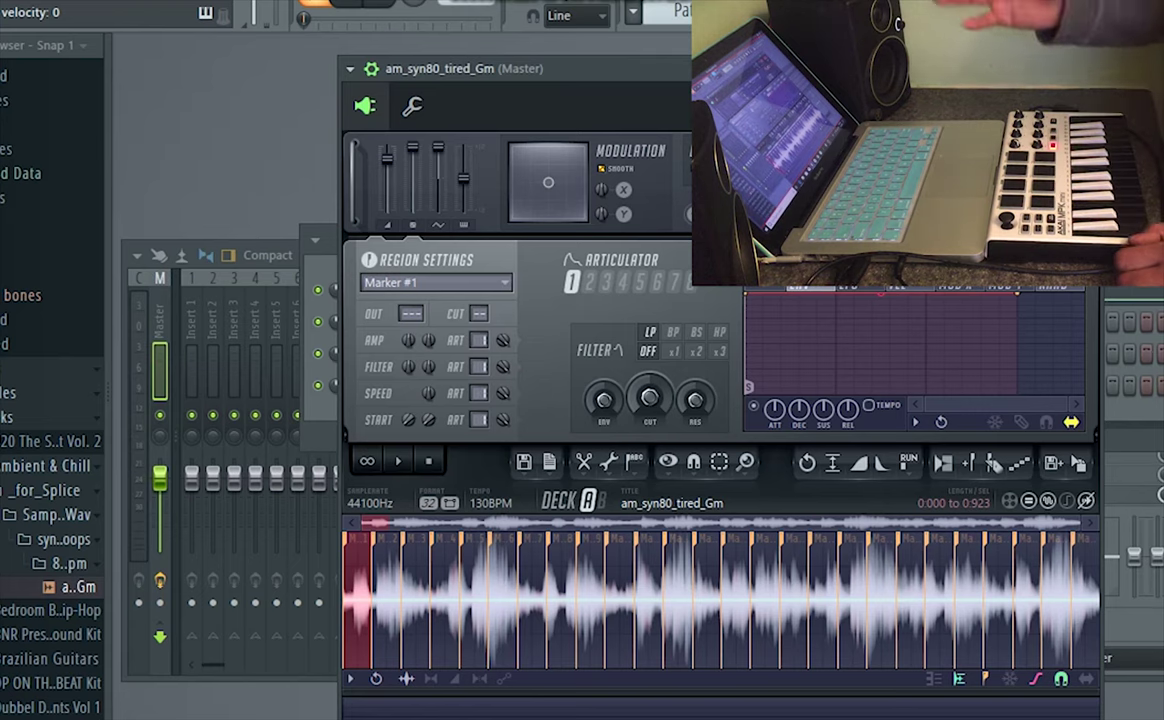
Step: Map the first four slice markers to trigger notes G#2, A2, A#2 and B2
{"action": "right_click", "coordinate": [358, 548]}
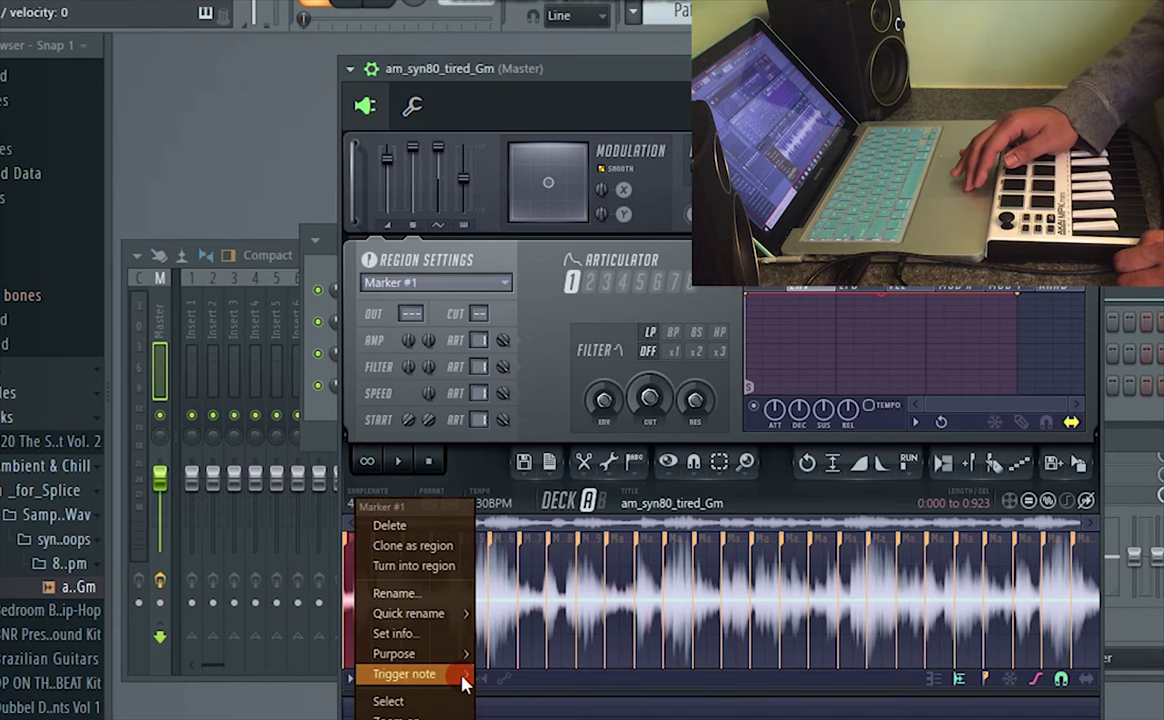
{"action": "mouse_move", "coordinate": [463, 683]}
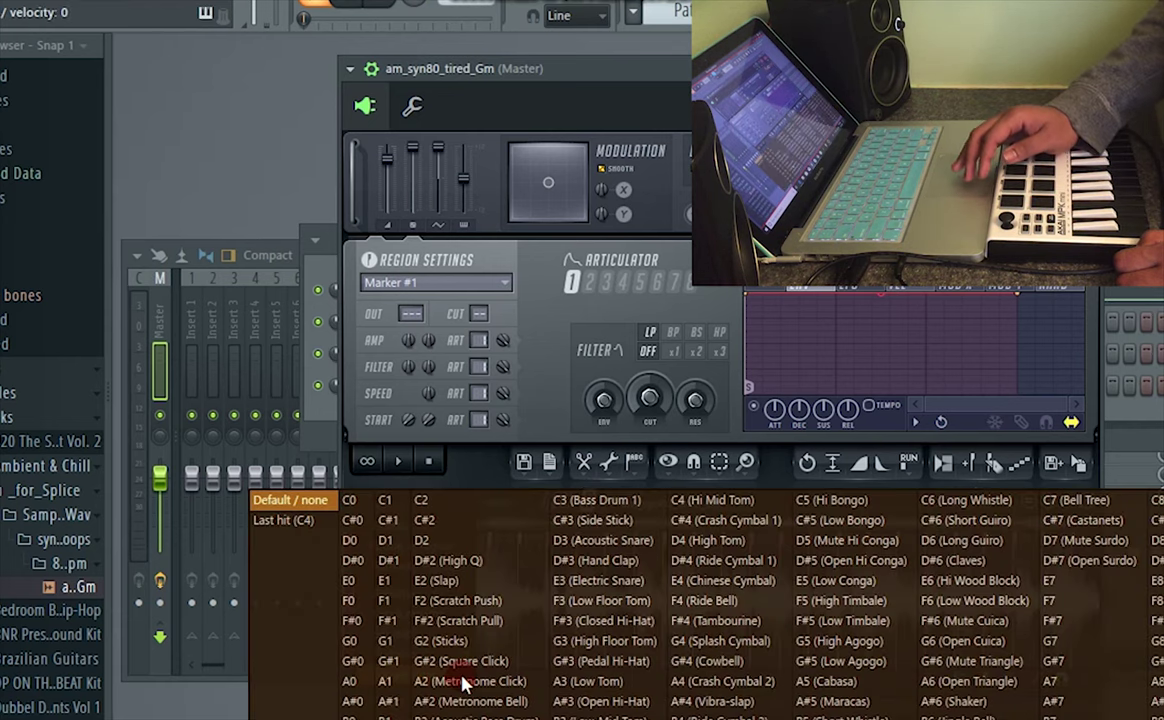
{"action": "left_click", "coordinate": [300, 521]}
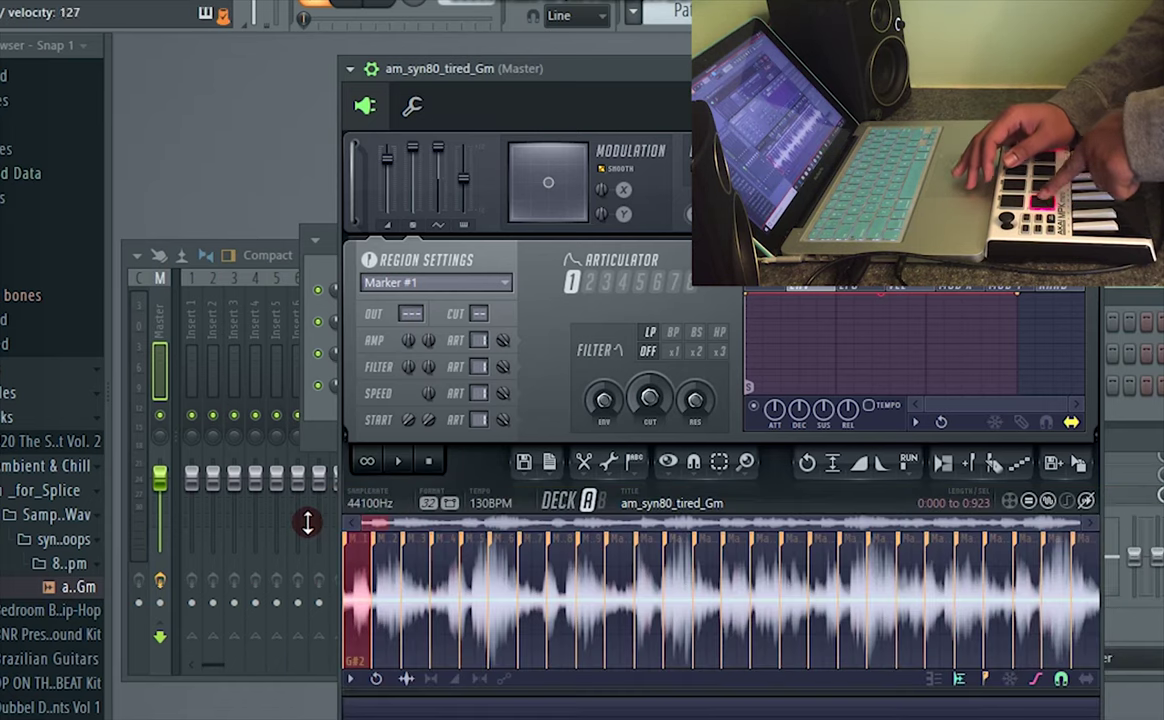
{"action": "right_click", "coordinate": [385, 543]}
{"action": "left_click", "coordinate": [380, 545]}
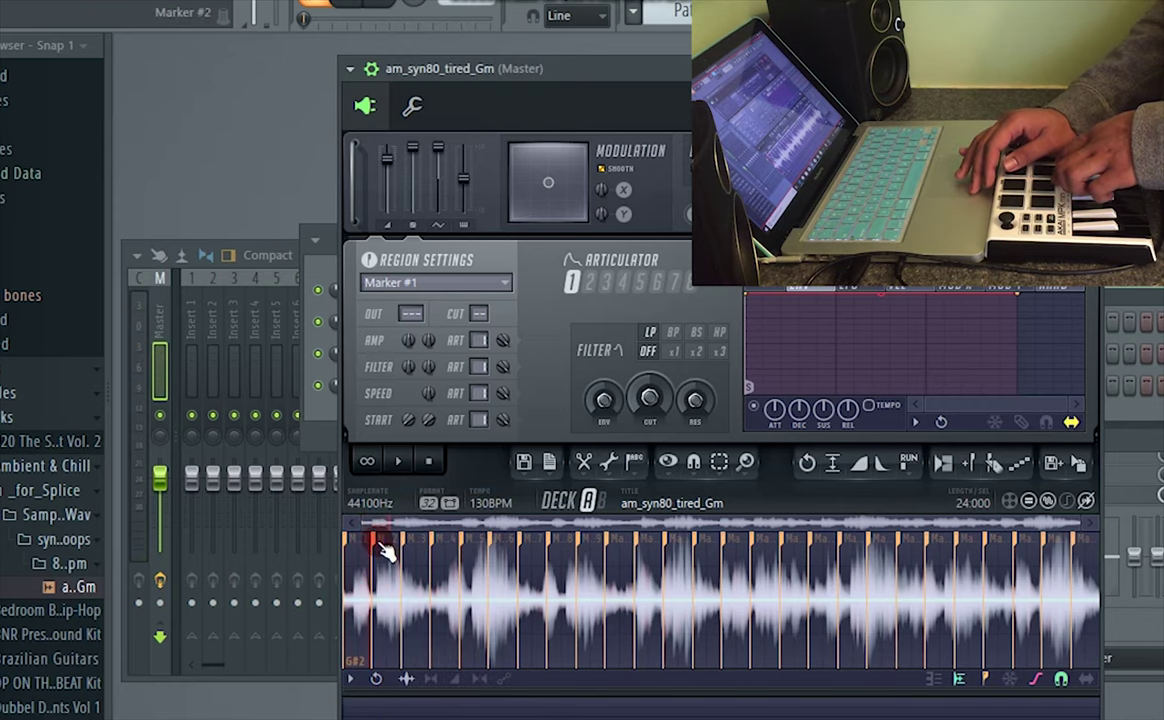
{"action": "right_click", "coordinate": [377, 544]}
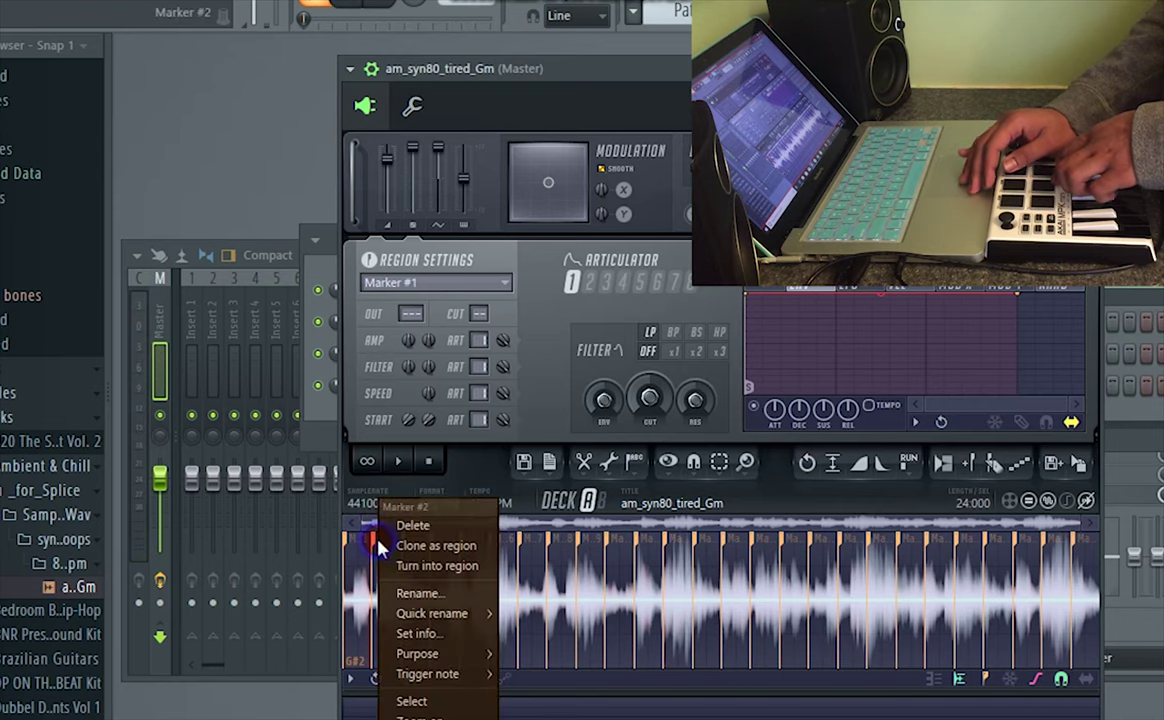
{"action": "left_click", "coordinate": [442, 681]}
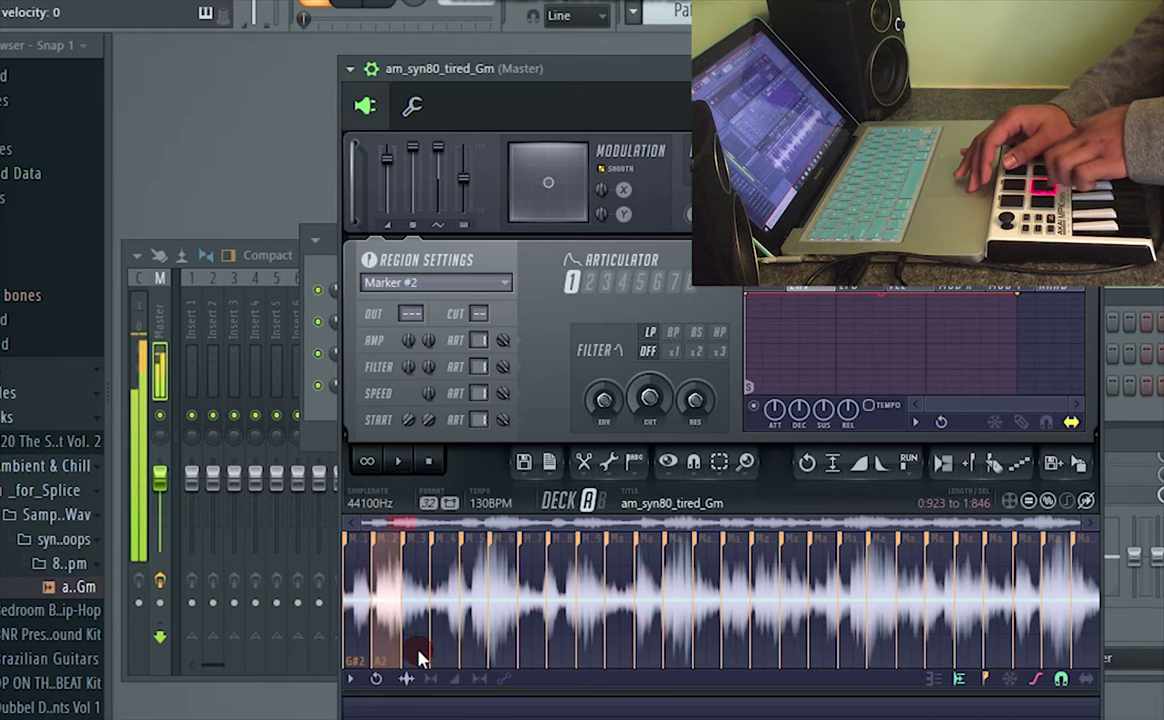
{"action": "right_click", "coordinate": [408, 545]}
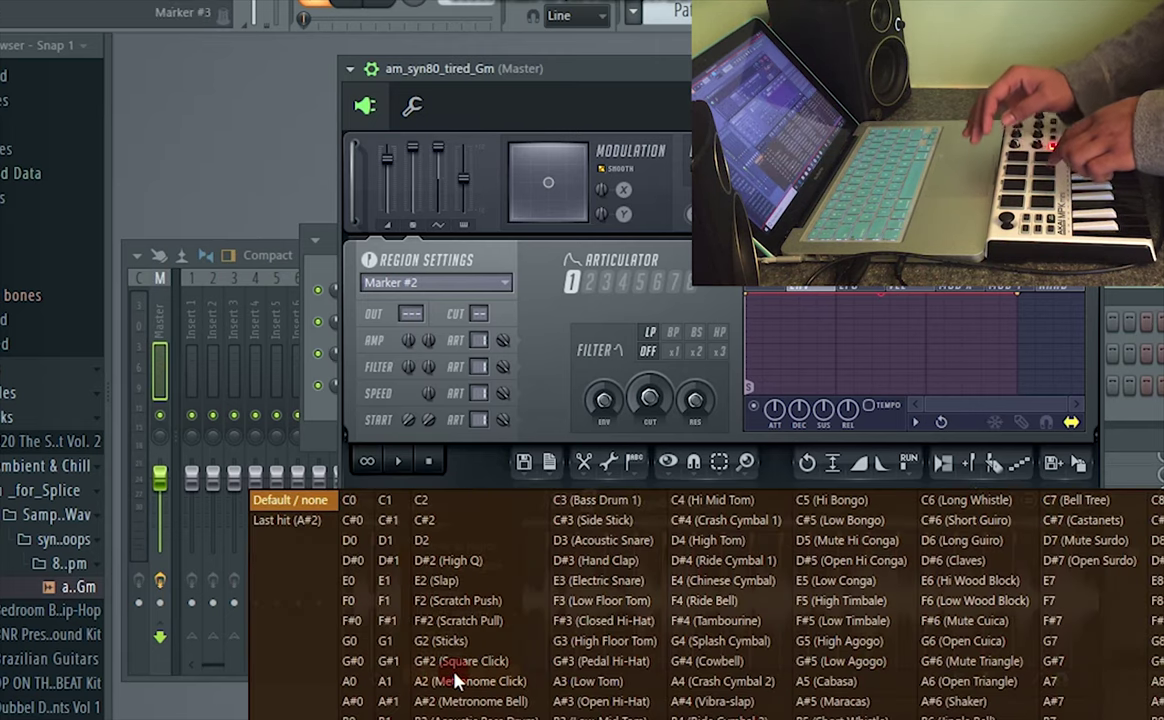
{"action": "left_click", "coordinate": [457, 680]}
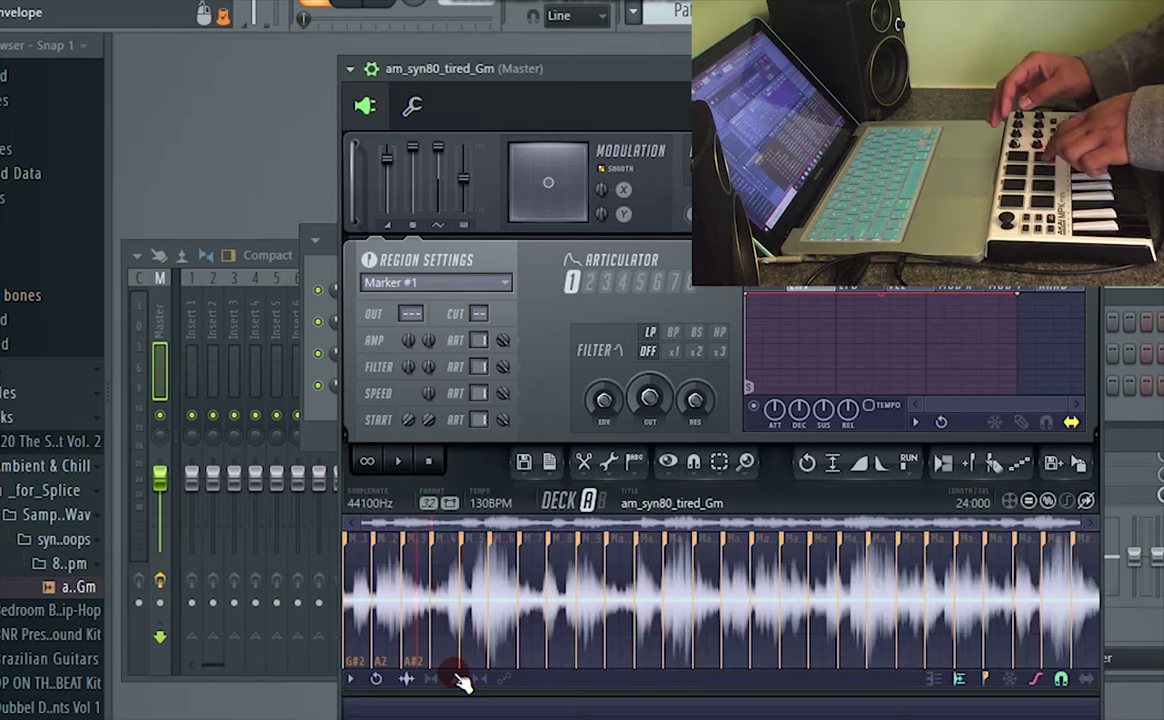
{"action": "right_click", "coordinate": [447, 551]}
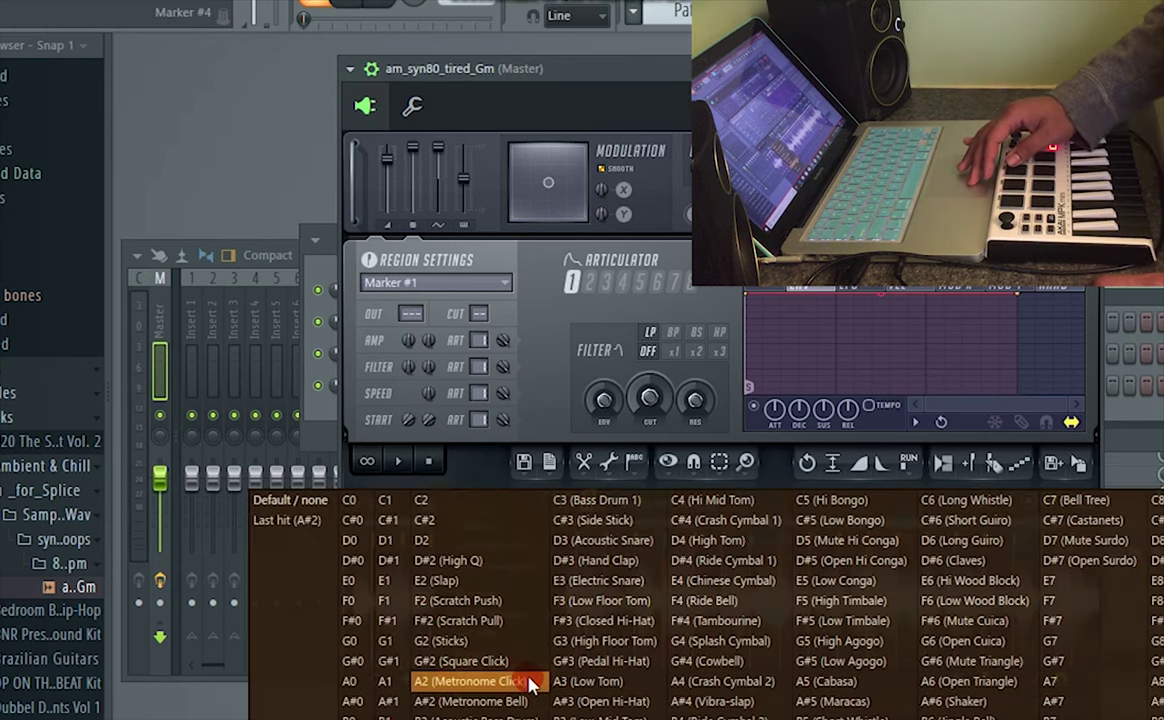
{"action": "left_click", "coordinate": [530, 682]}
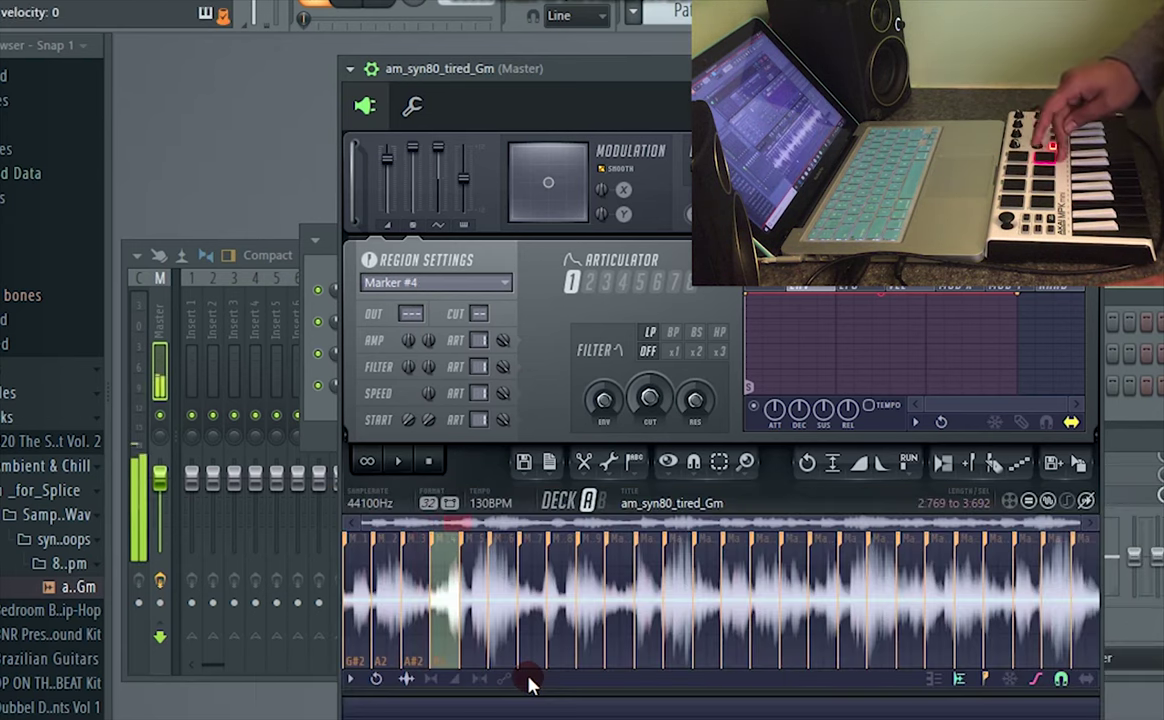
Step: Map the remaining slices to trigger notes up to D#3, then G#3, A3, A#3 and B3
{"action": "left_click", "coordinate": [476, 551]}
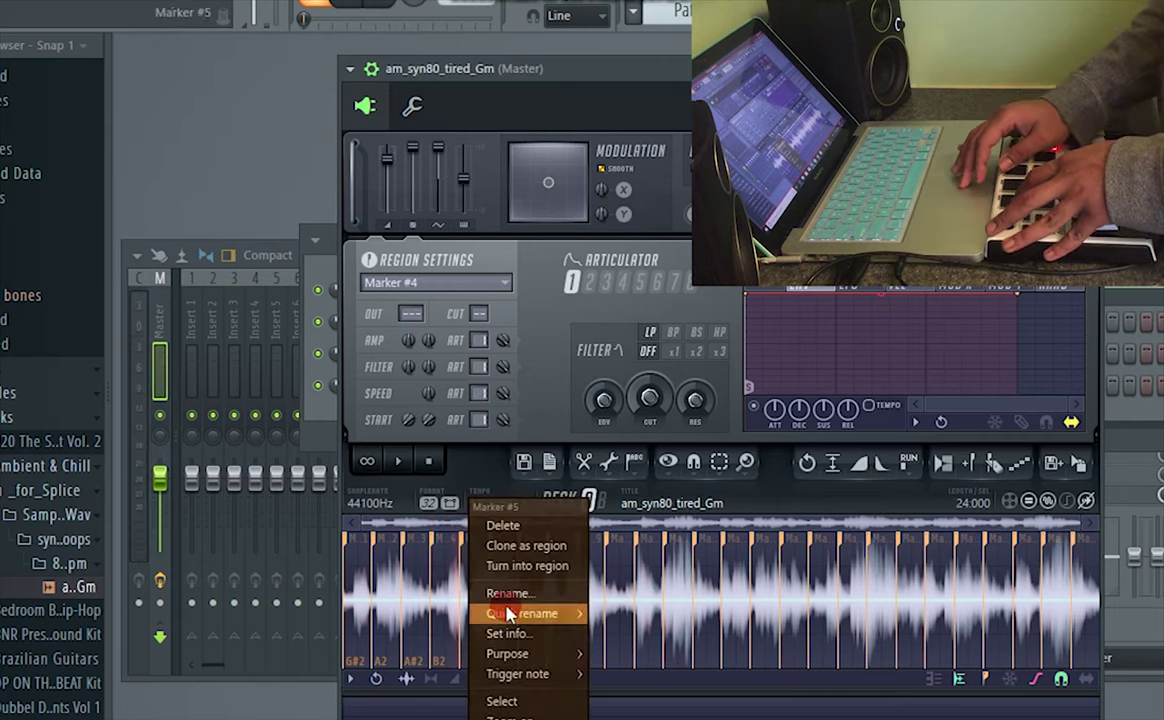
{"action": "left_click", "coordinate": [540, 670]}
{"action": "left_click", "coordinate": [558, 680]}
{"action": "left_click", "coordinate": [558, 680]}
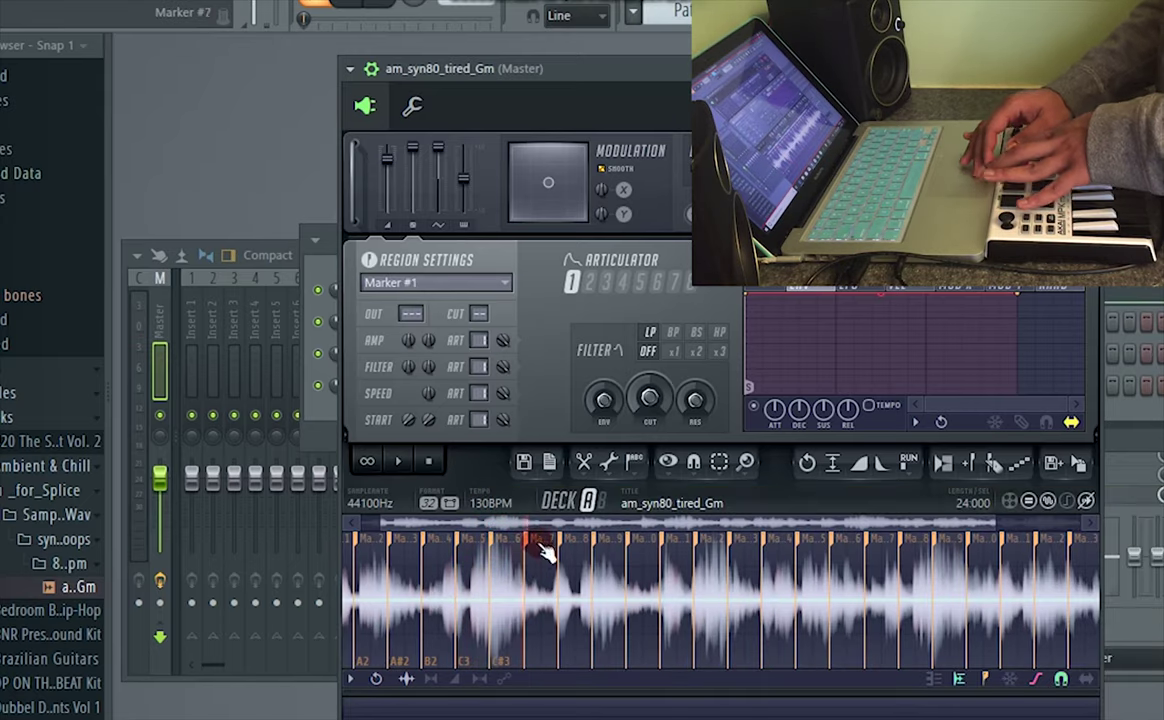
{"action": "left_click", "coordinate": [577, 556]}
{"action": "left_click", "coordinate": [631, 691]}
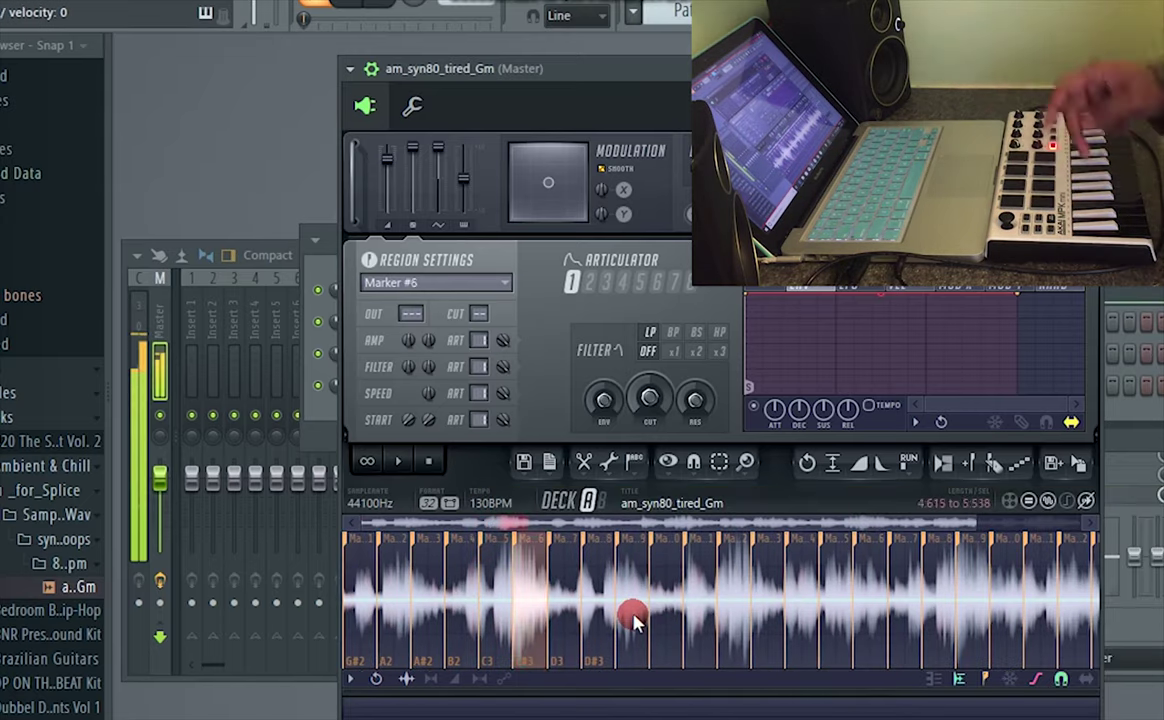
{"action": "left_click", "coordinate": [661, 679]}
{"action": "left_click", "coordinate": [657, 553]}
{"action": "right_click", "coordinate": [660, 560]}
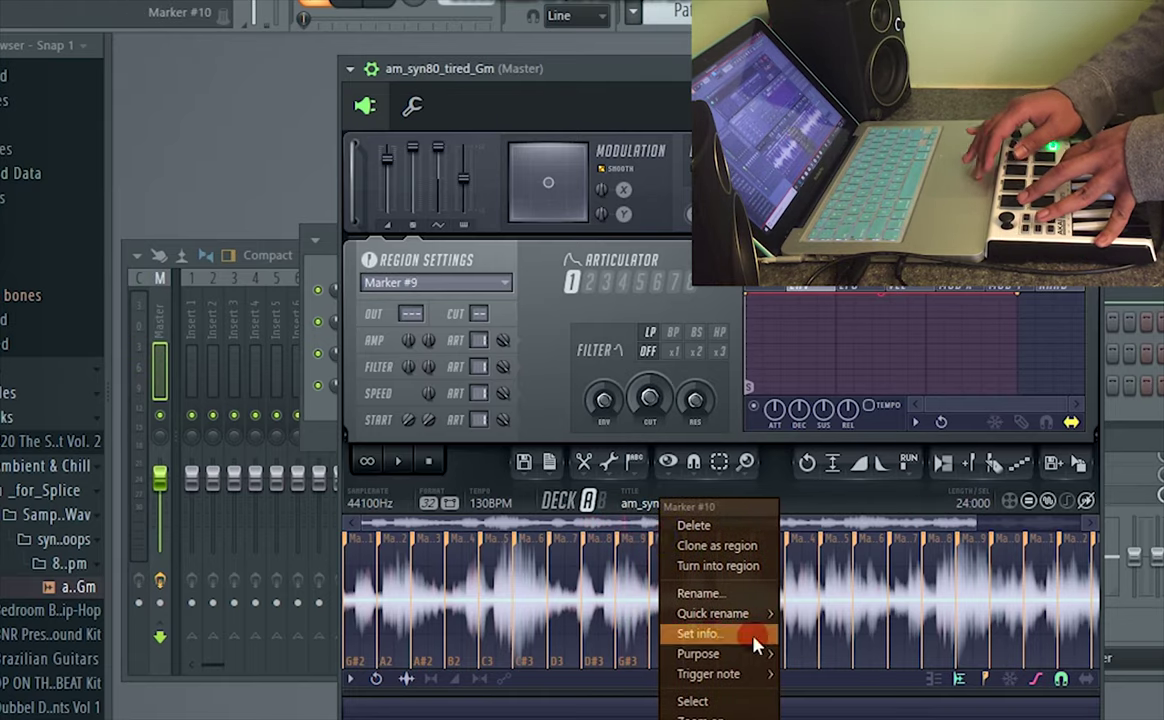
{"action": "left_click", "coordinate": [722, 660]}
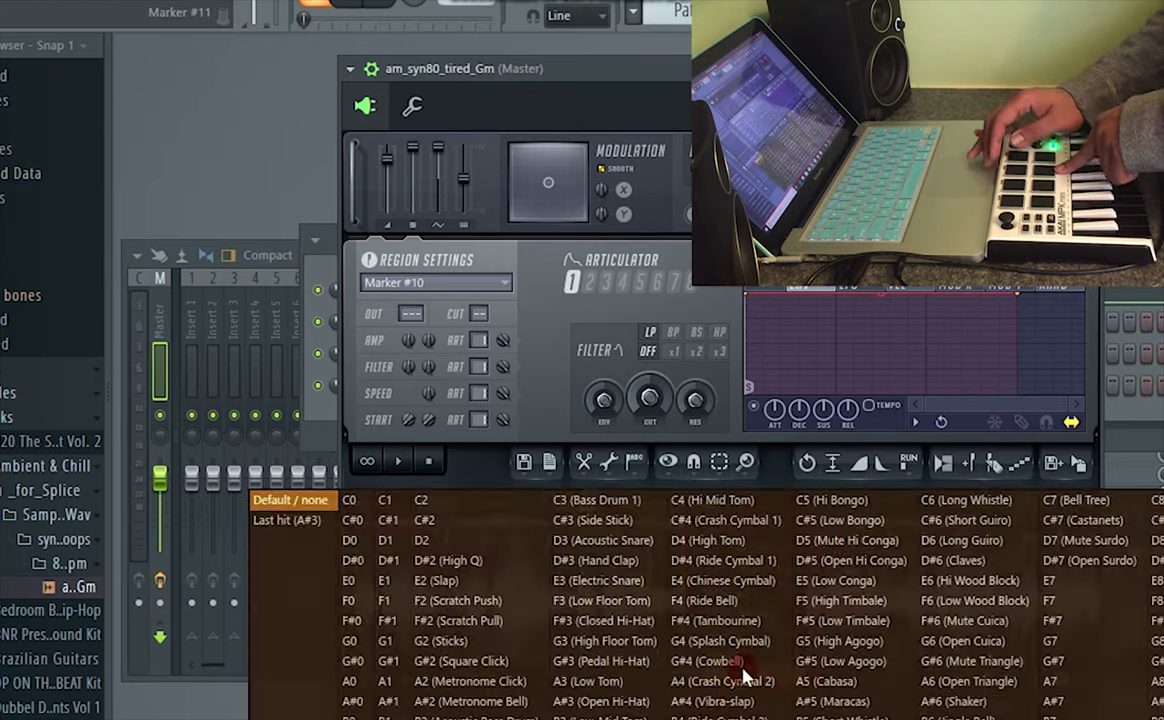
{"action": "right_click", "coordinate": [722, 600]}
{"action": "left_click", "coordinate": [779, 688]}
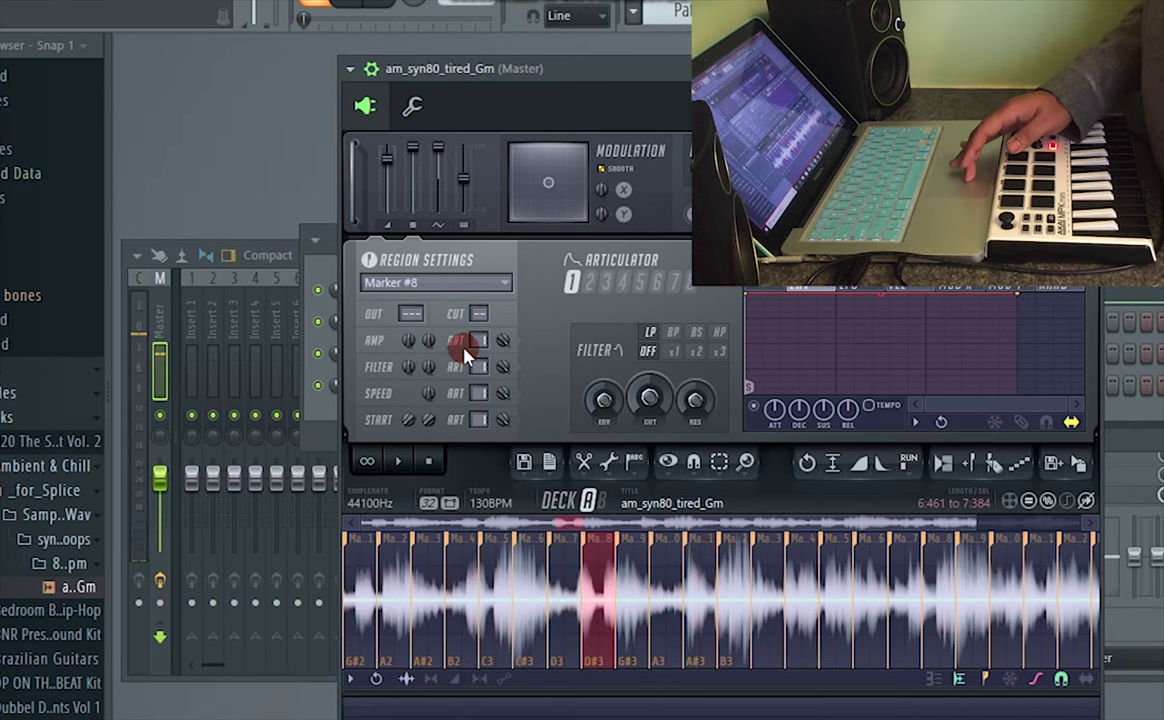
Step: Select Marker #3 (A#2) in Region Settings and set its cut group to 6
{"action": "left_click", "coordinate": [347, 632]}
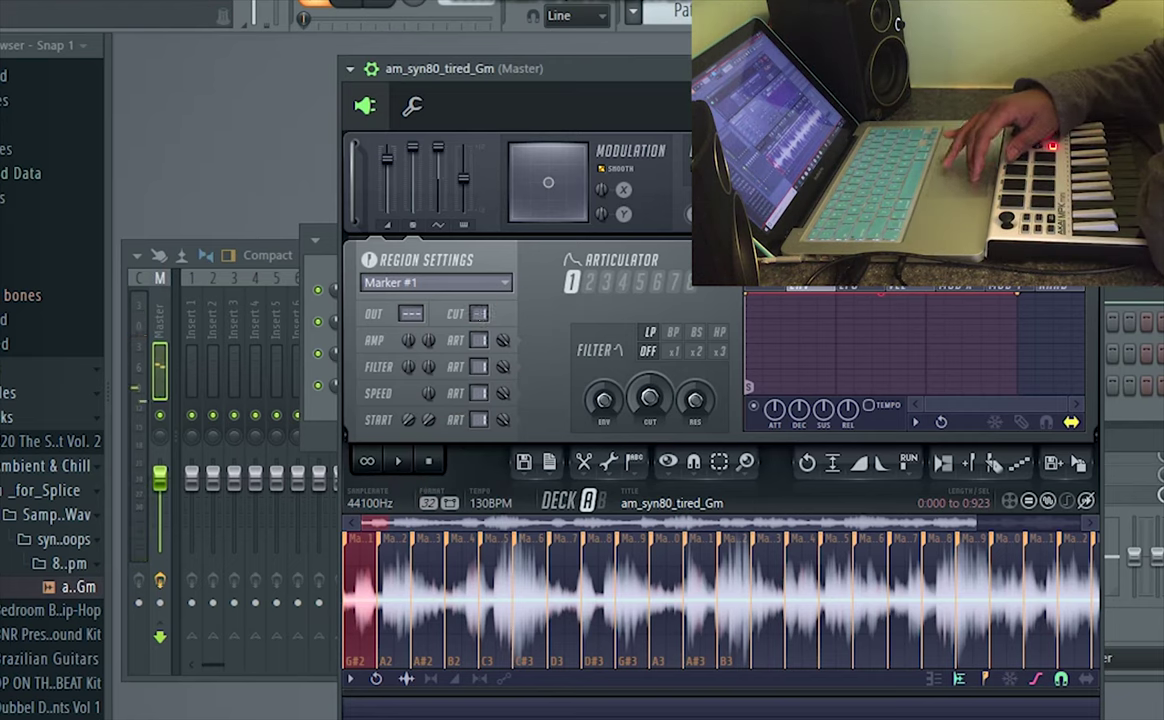
{"action": "left_click", "coordinate": [503, 282]}
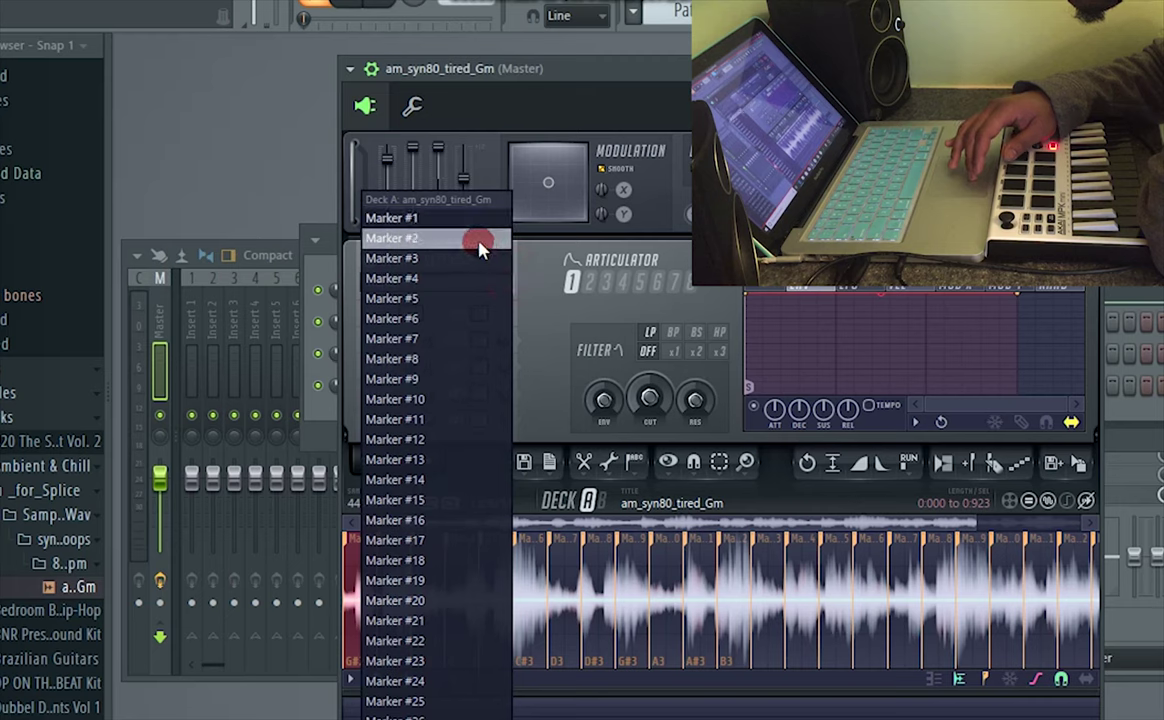
{"action": "left_click", "coordinate": [478, 241]}
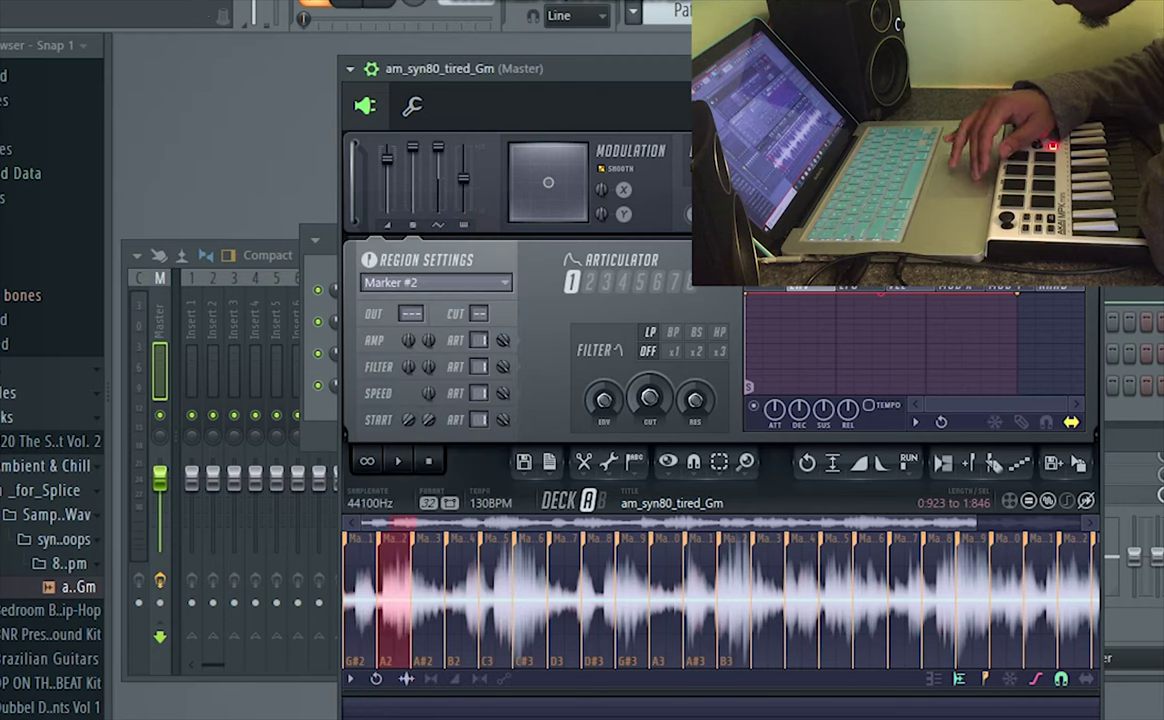
{"action": "left_click", "coordinate": [501, 270]}
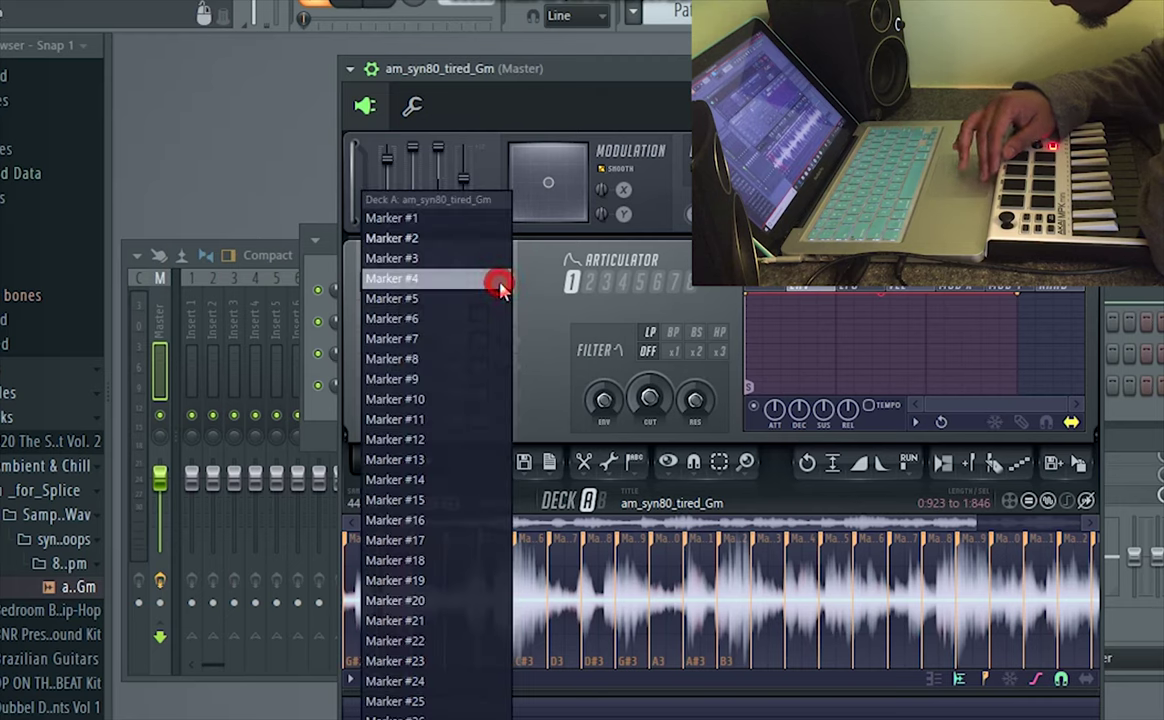
{"action": "left_click", "coordinate": [484, 260]}
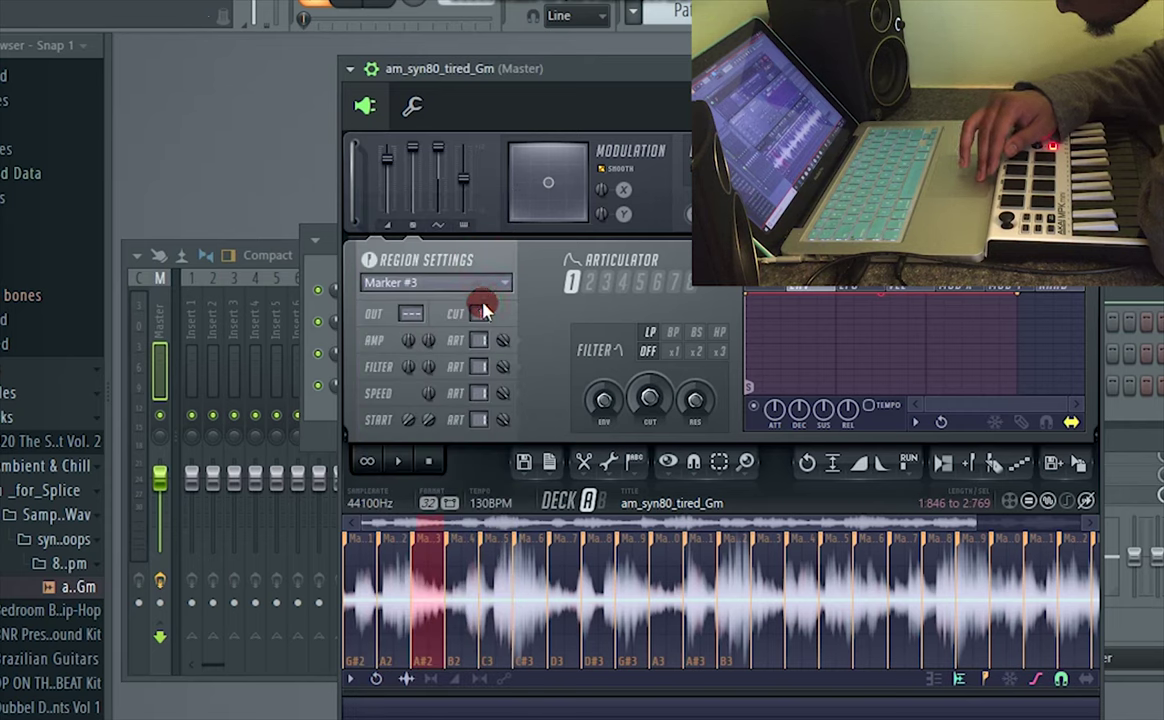
{"action": "left_click_drag", "start_coordinate": [482, 312], "coordinate": [482, 298]}
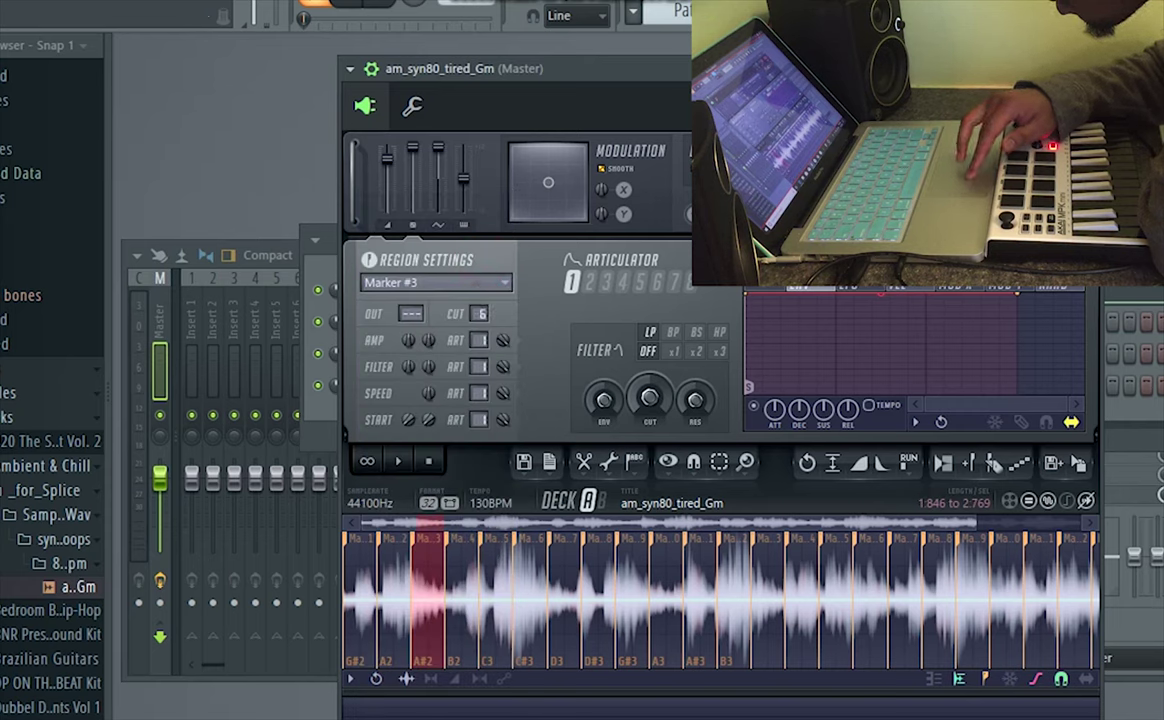
Step: Step the Region Settings marker list through slices 4 to 12, ending on Marker #12 (B3)
{"action": "left_click", "coordinate": [478, 284]}
{"action": "left_click", "coordinate": [478, 303]}
{"action": "left_click", "coordinate": [517, 284]}
{"action": "left_click", "coordinate": [440, 284]}
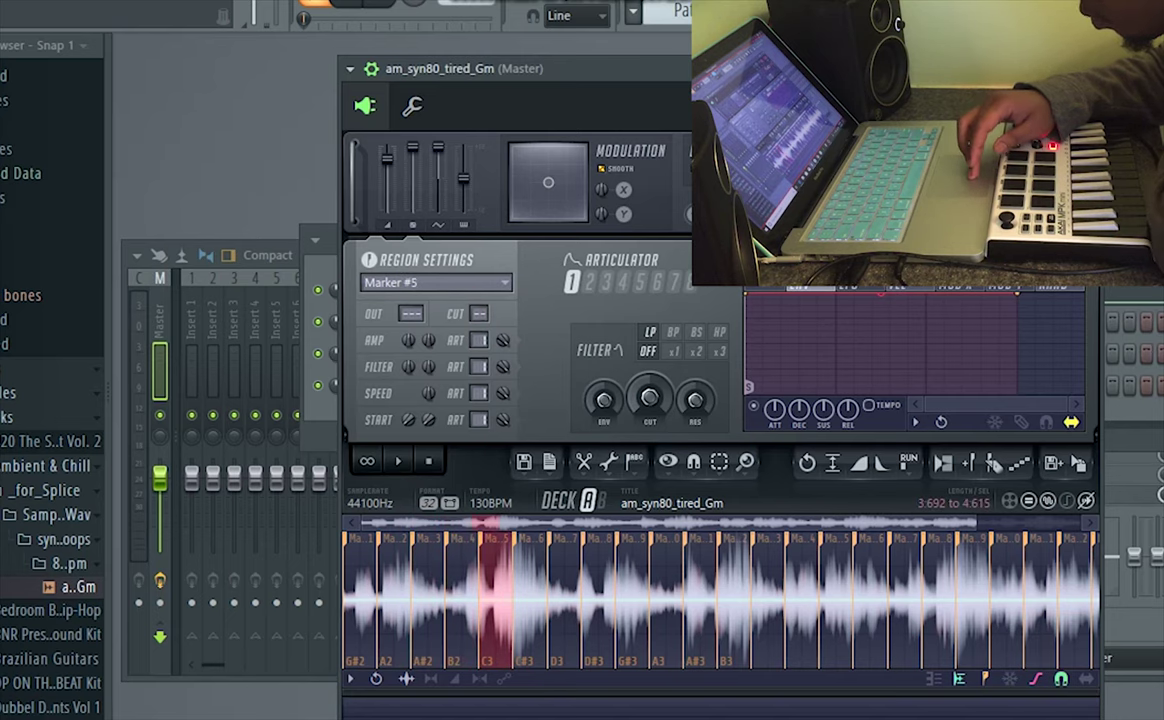
{"action": "left_click", "coordinate": [440, 284]}
{"action": "left_click", "coordinate": [496, 304]}
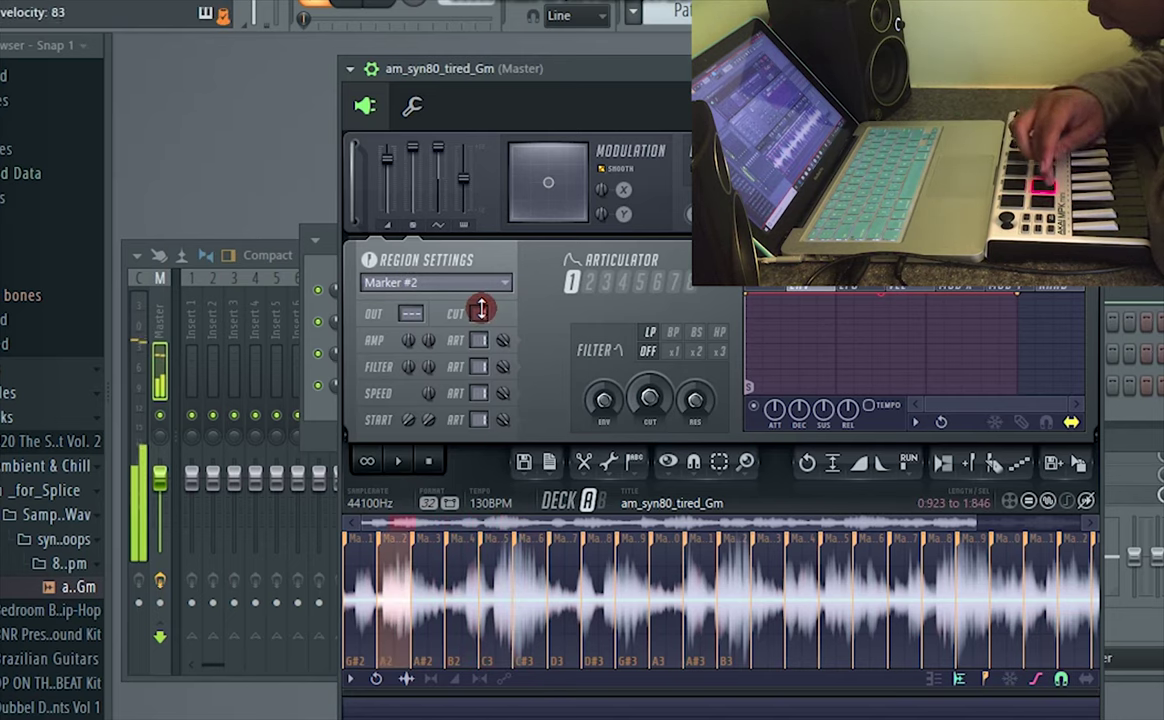
{"action": "left_click", "coordinate": [478, 284]}
{"action": "left_click", "coordinate": [430, 318]}
{"action": "left_click", "coordinate": [477, 286]}
{"action": "left_click", "coordinate": [477, 280]}
{"action": "left_click", "coordinate": [478, 284]}
{"action": "left_click", "coordinate": [471, 358]}
{"action": "left_click", "coordinate": [497, 283]}
{"action": "left_click", "coordinate": [497, 283]}
{"action": "left_click", "coordinate": [480, 285]}
{"action": "left_click", "coordinate": [455, 400]}
{"action": "left_click", "coordinate": [475, 368]}
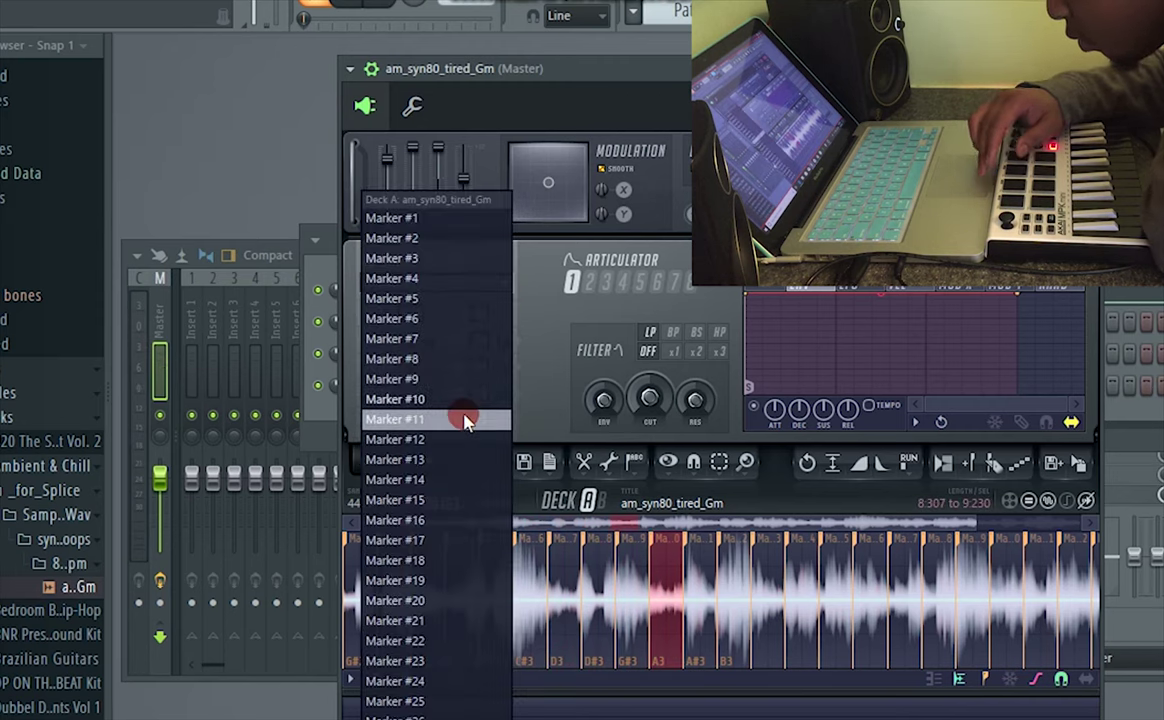
{"action": "left_click", "coordinate": [455, 419]}
{"action": "left_click", "coordinate": [478, 283]}
{"action": "left_click", "coordinate": [442, 439]}
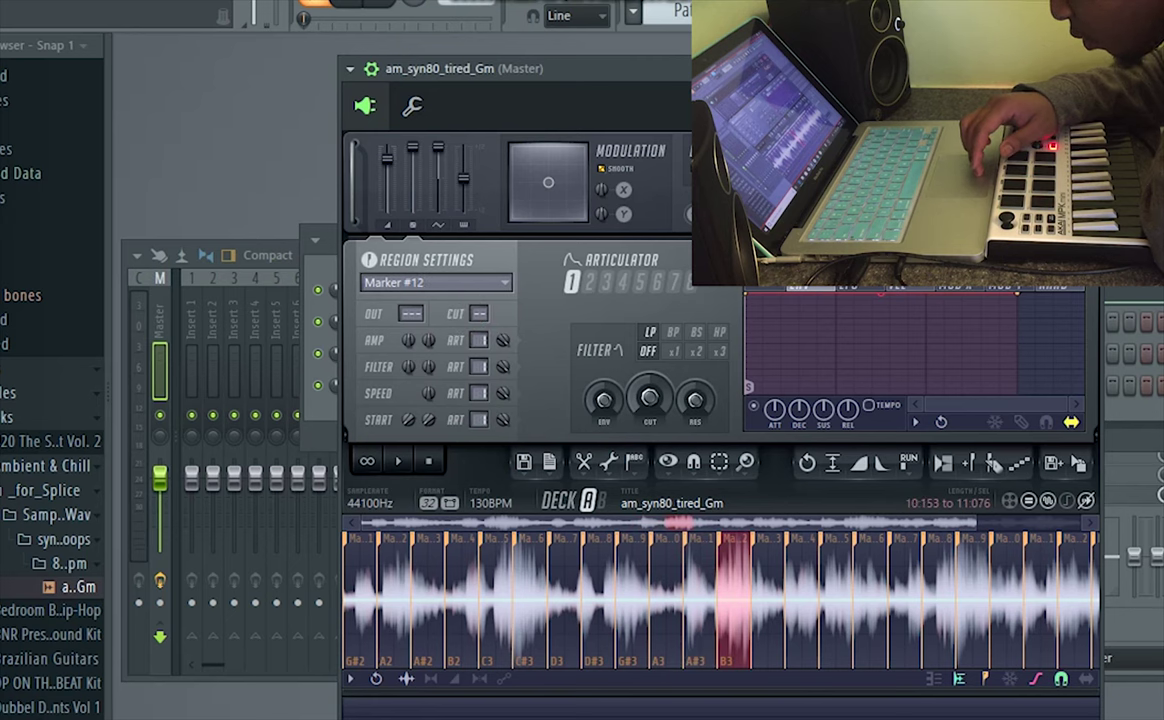